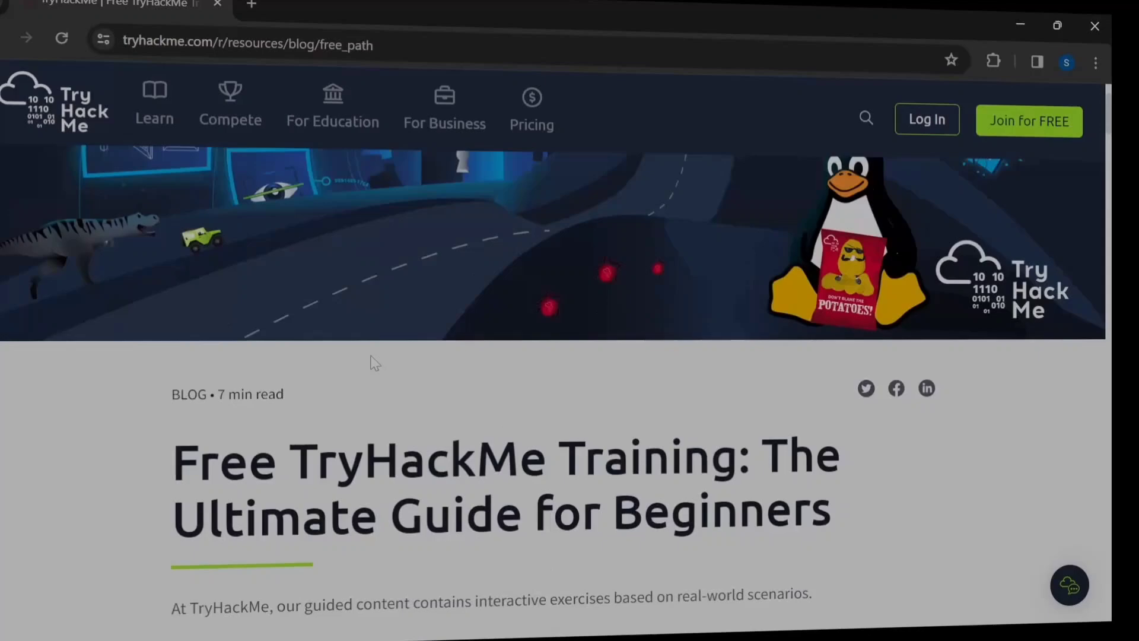
scroll(374, 360, "down", 1)
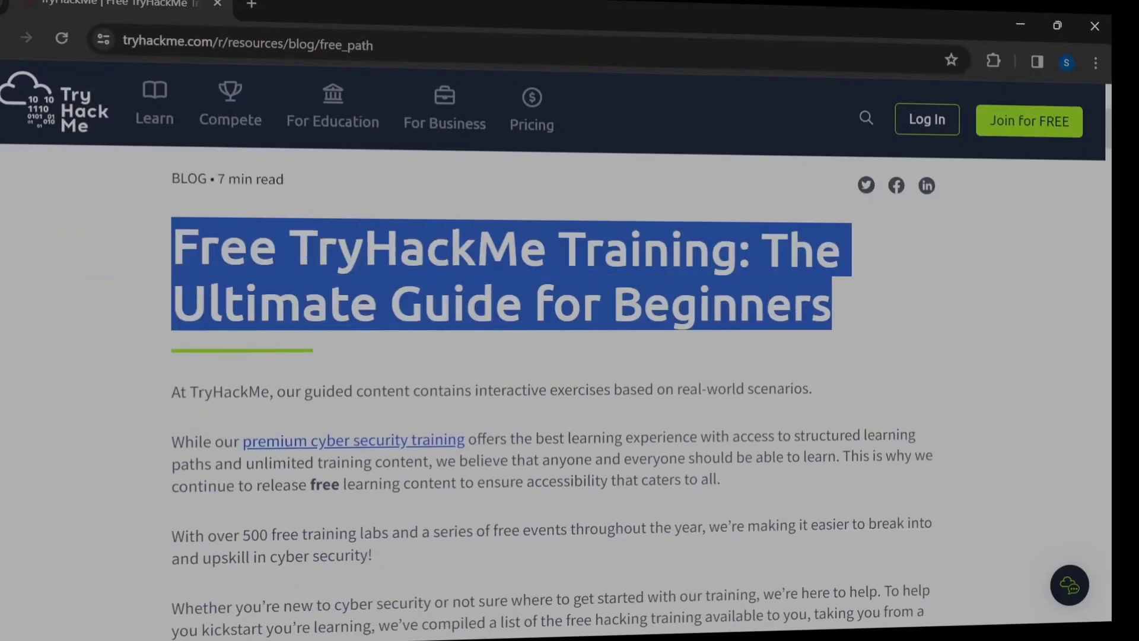
Read the TryHackMe guide's Level 1 intro and Tutorial-to-OHsint room list, down to Level 3.
left_click(472, 309)
scroll(472, 309, "down", 3)
scroll(471, 309, "down", 3)
scroll(472, 308, "down", 2)
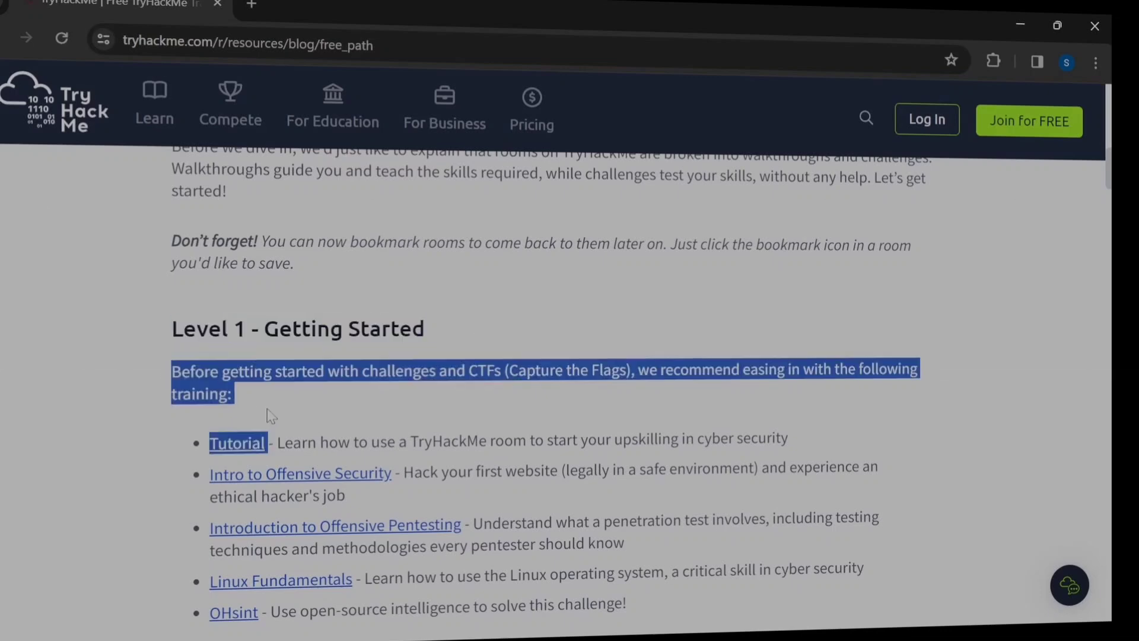
scroll(271, 415, "down", 2)
left_click(138, 340)
left_click_drag(201, 297, 356, 476)
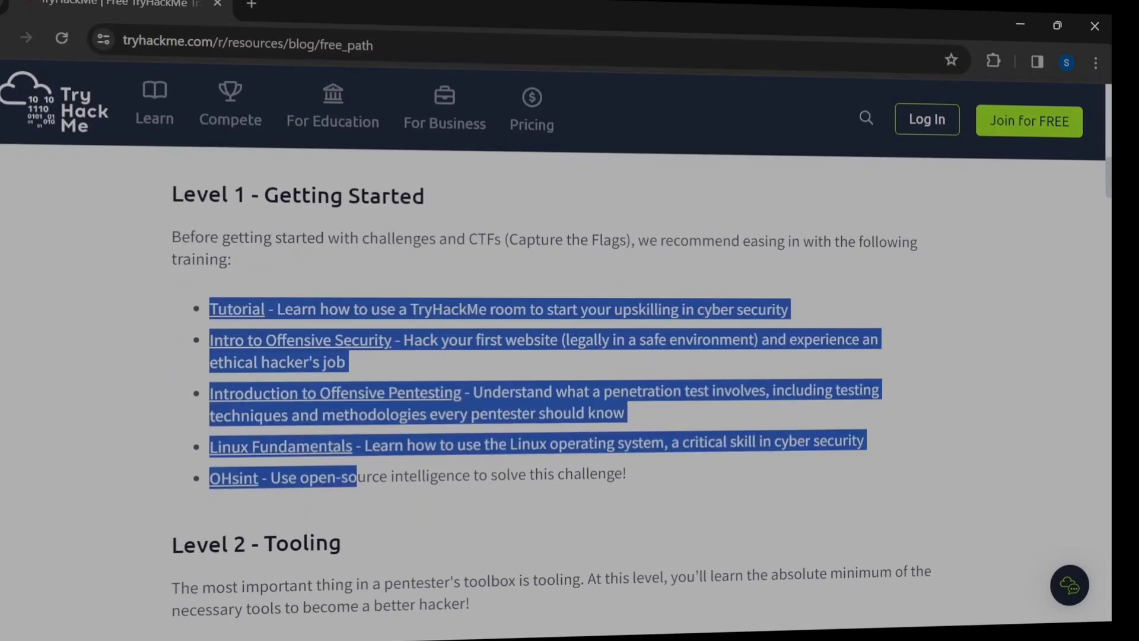
left_click(640, 485)
scroll(624, 463, "down", 3)
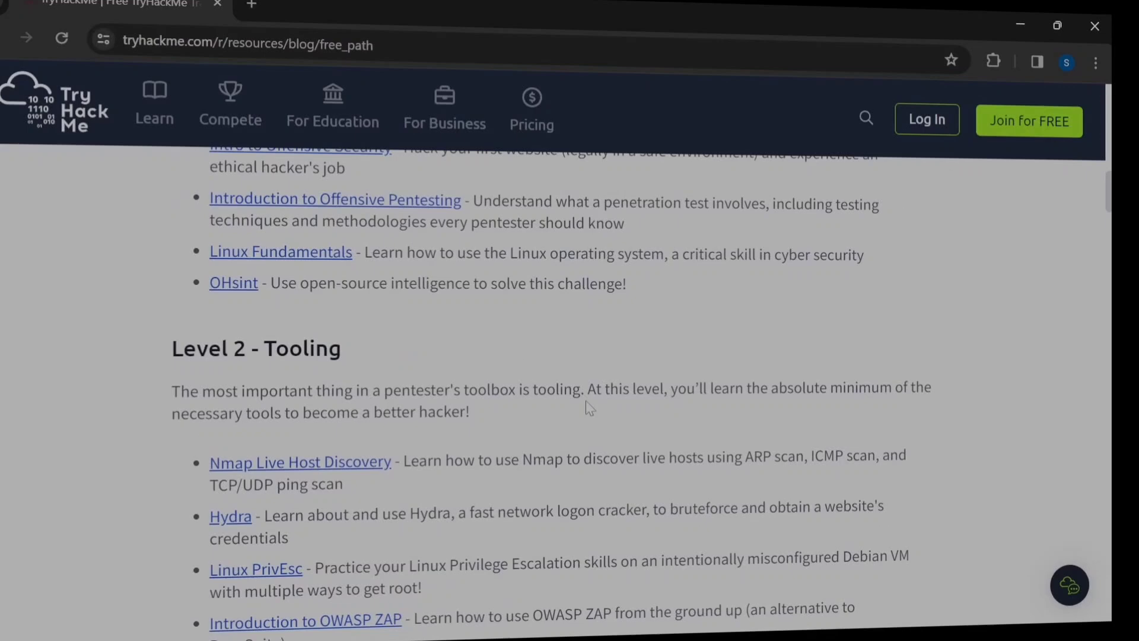
scroll(376, 356, "down", 2)
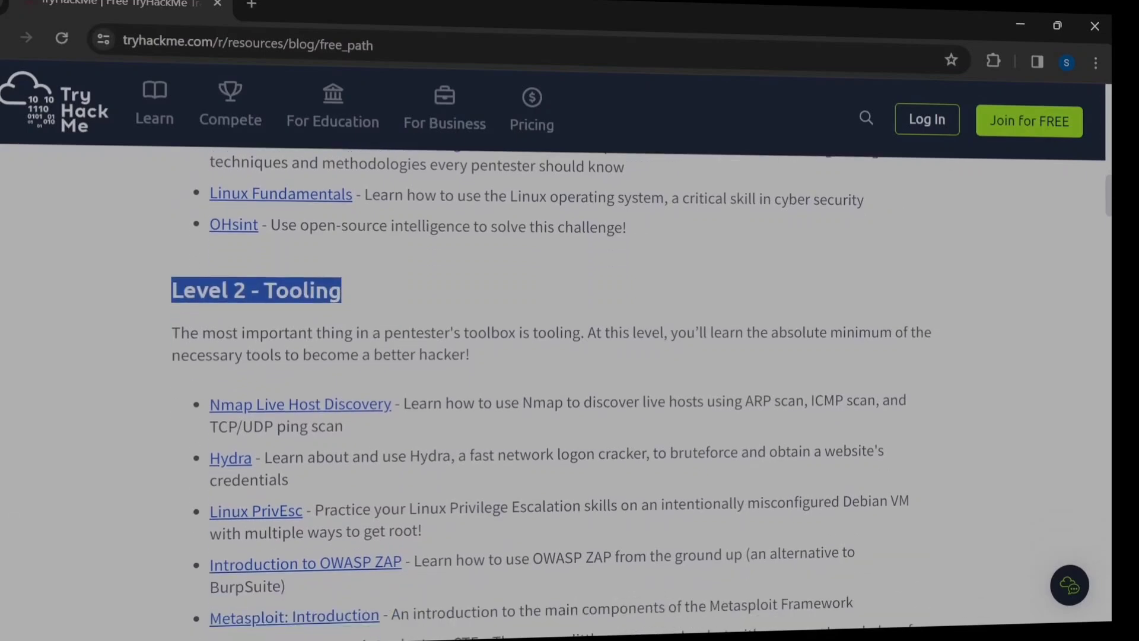
scroll(376, 356, "down", 2)
scroll(376, 356, "down", 2)
scroll(375, 356, "down", 2)
scroll(376, 355, "down", 2)
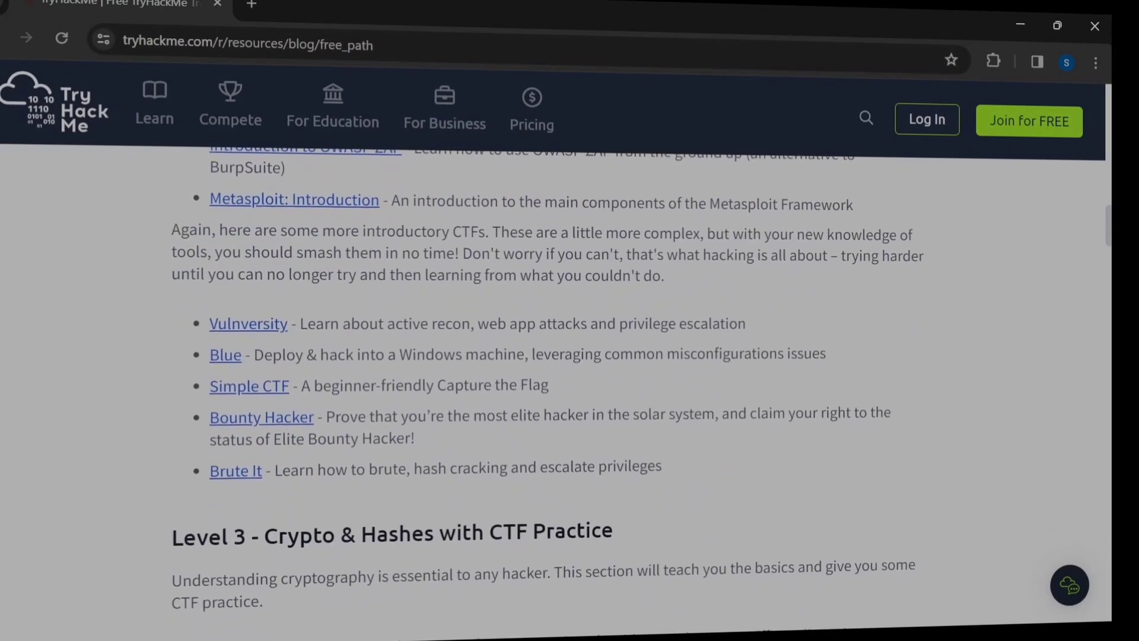
scroll(375, 355, "down", 2)
scroll(267, 360, "down", 2)
scroll(212, 367, "down", 1)
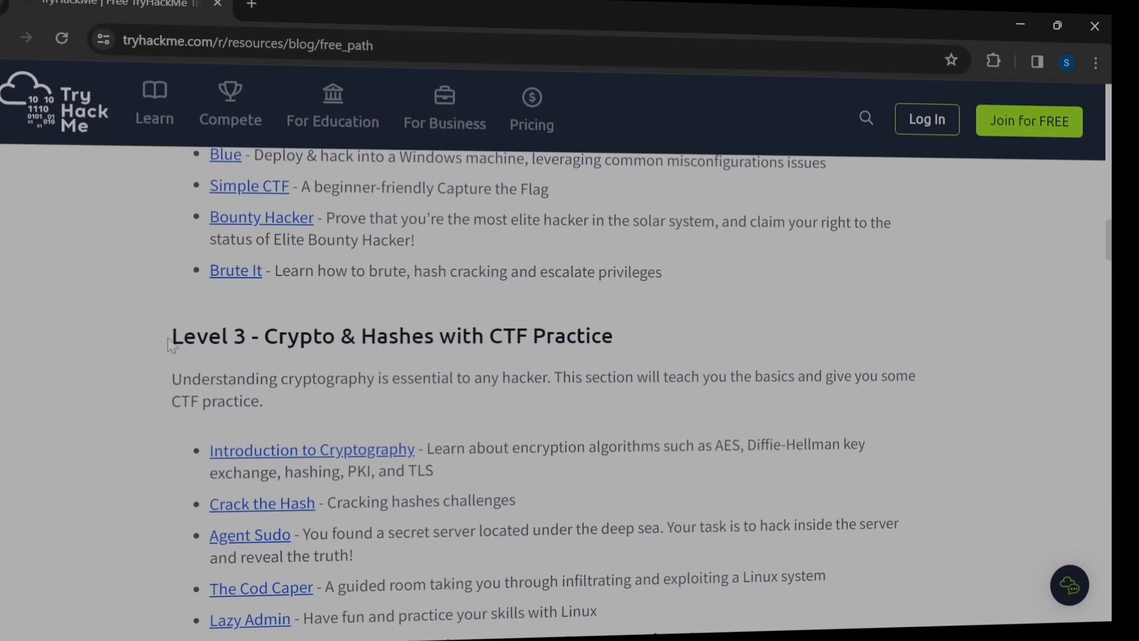
left_click(615, 342)
scroll(377, 295, "down", 3)
scroll(377, 295, "down", 3)
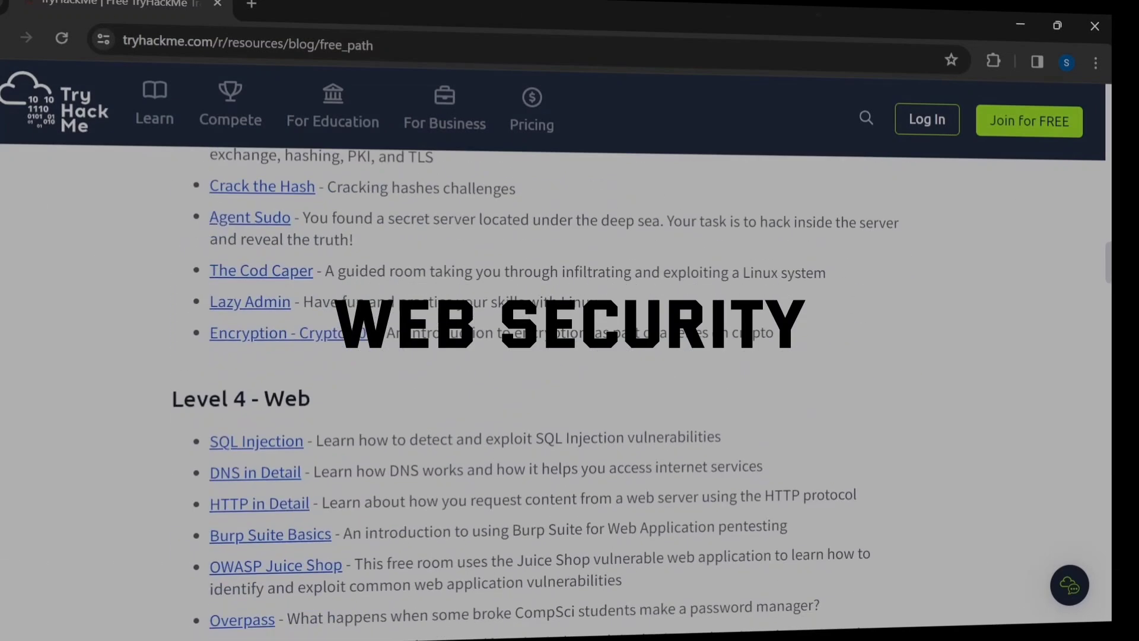
scroll(376, 295, "down", 1)
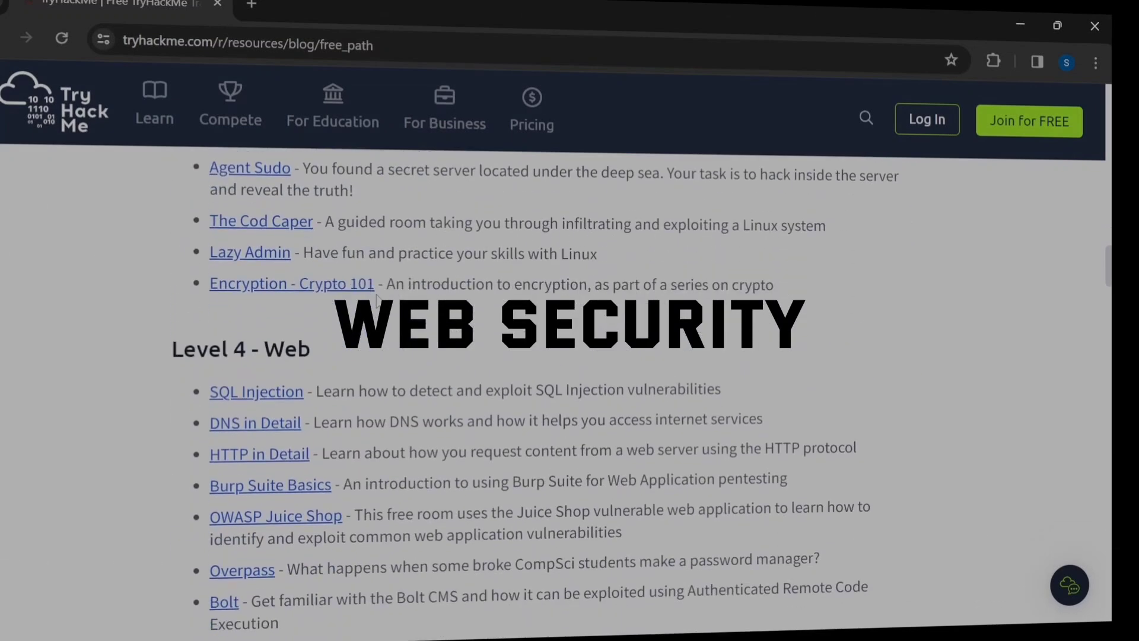
scroll(377, 294, "down", 1)
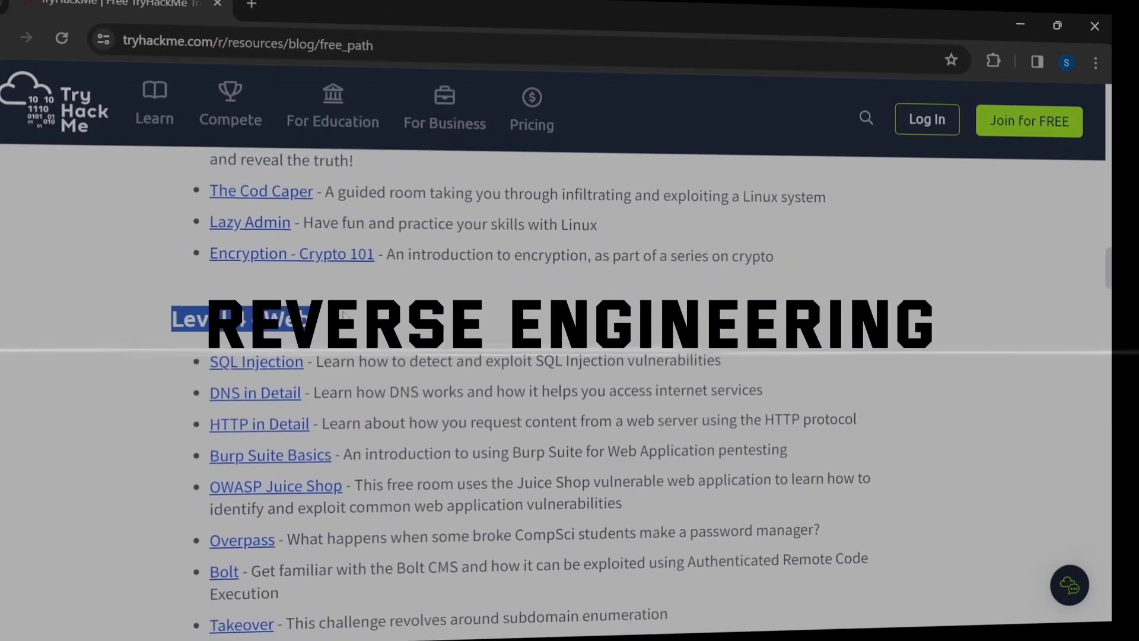
scroll(376, 295, "down", 4)
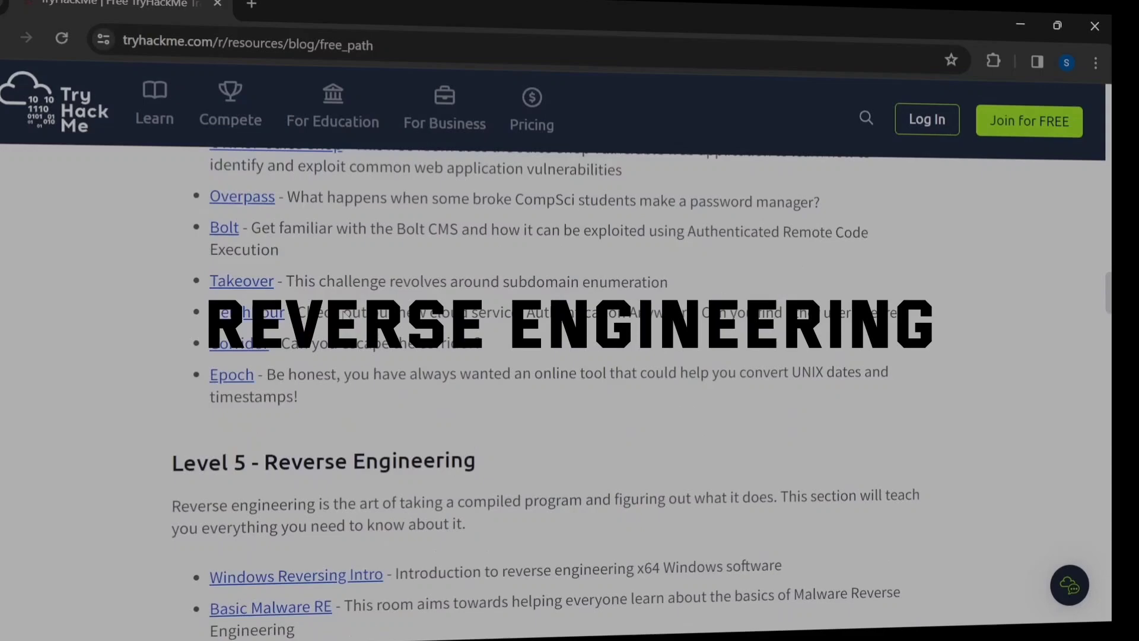
scroll(376, 295, "down", 1)
left_click_drag(174, 287, 476, 288)
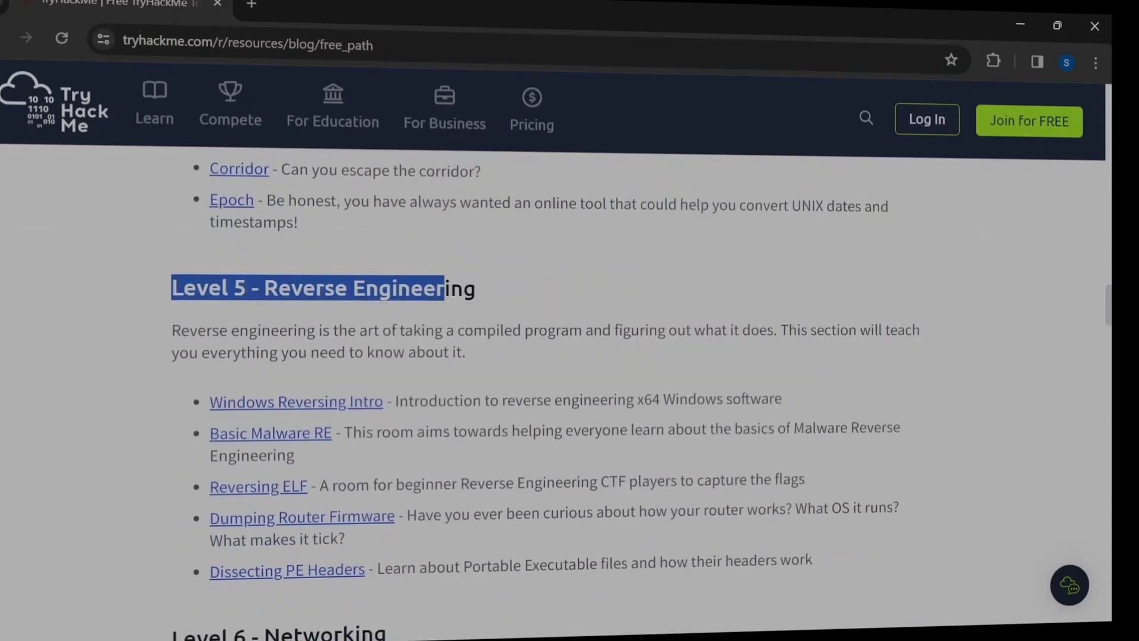
scroll(486, 284, "down", 3)
scroll(485, 284, "down", 1)
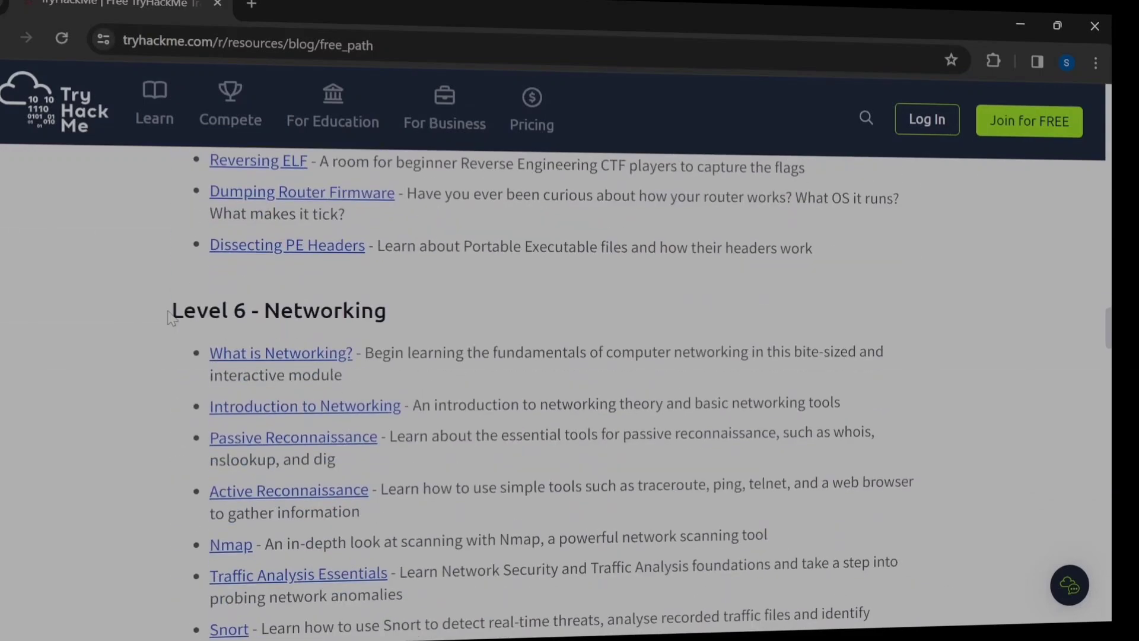
scroll(396, 313, "down", 1)
scroll(396, 313, "down", 1)
scroll(395, 314, "down", 1)
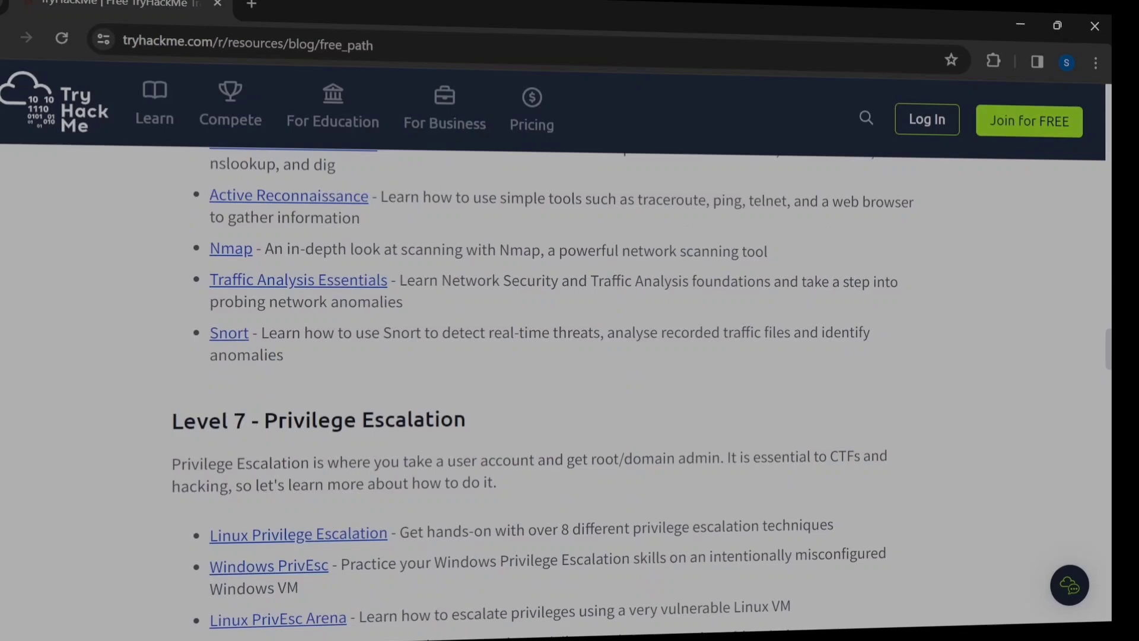
scroll(475, 433, "down", 4)
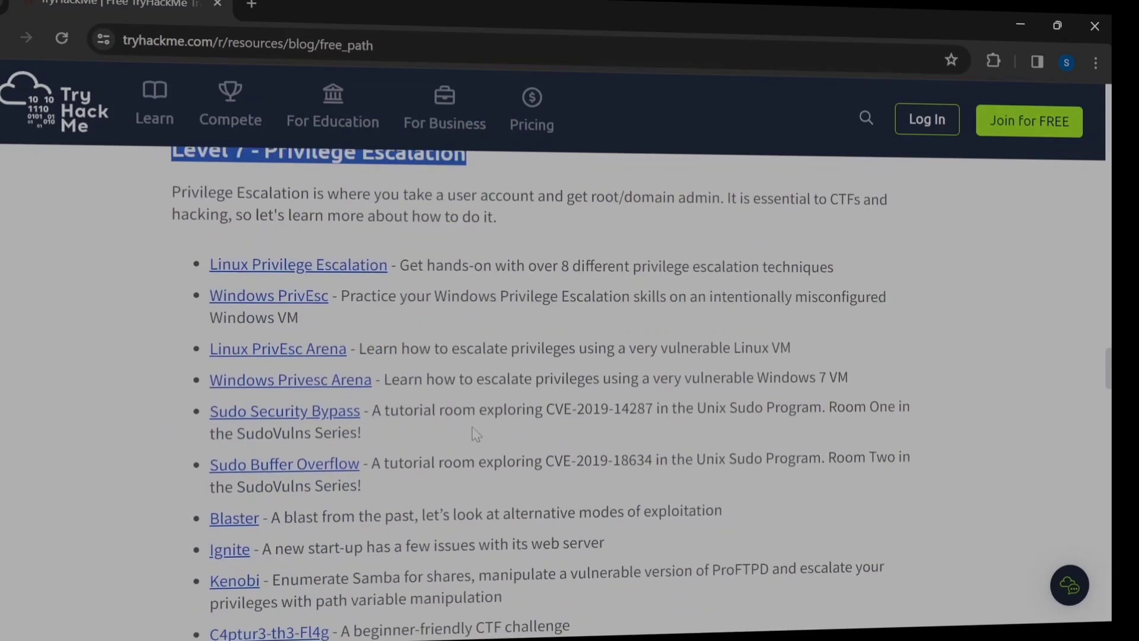
scroll(475, 433, "down", 1)
scroll(474, 433, "down", 2)
scroll(474, 433, "down", 1)
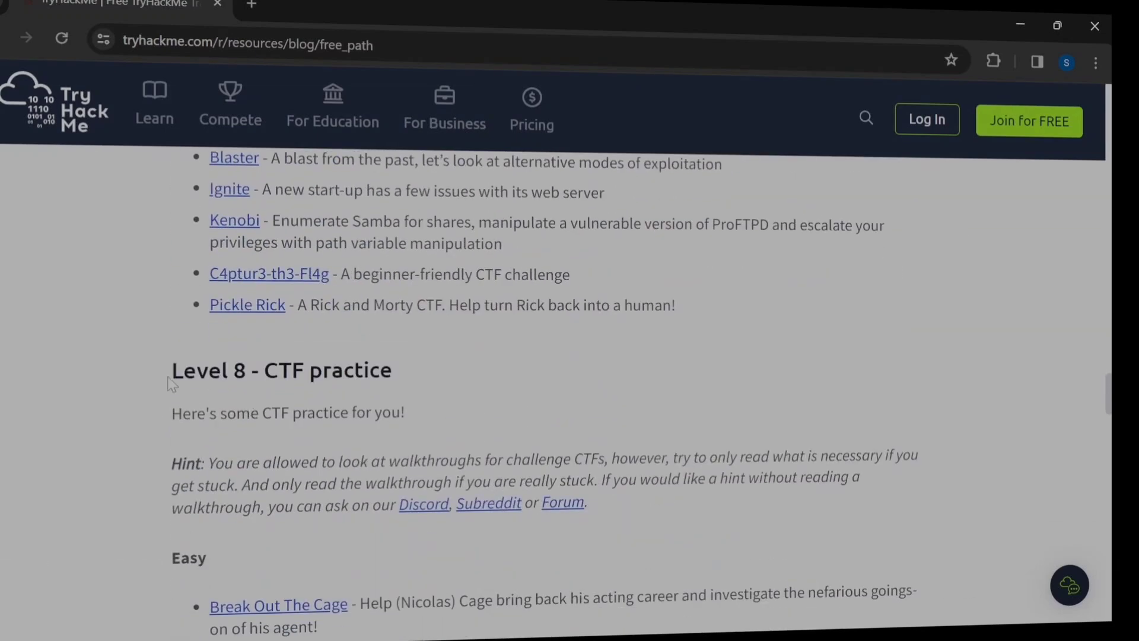
scroll(433, 366, "down", 4)
scroll(434, 366, "down", 3)
scroll(434, 366, "down", 3)
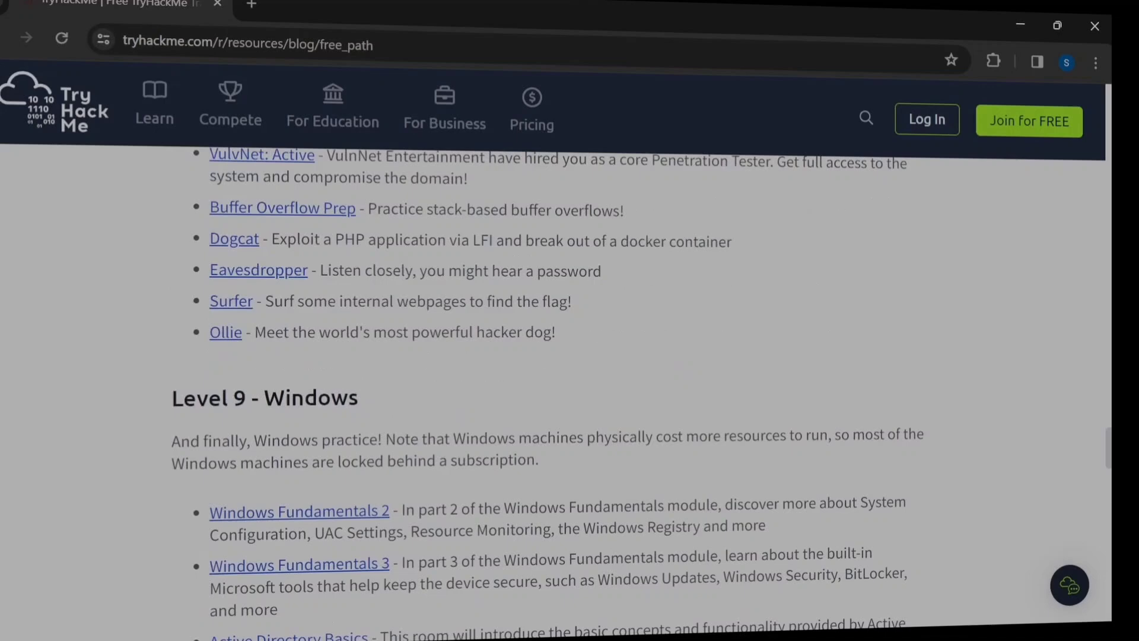
scroll(434, 366, "down", 1)
scroll(405, 394, "down", 4)
scroll(405, 395, "down", 3)
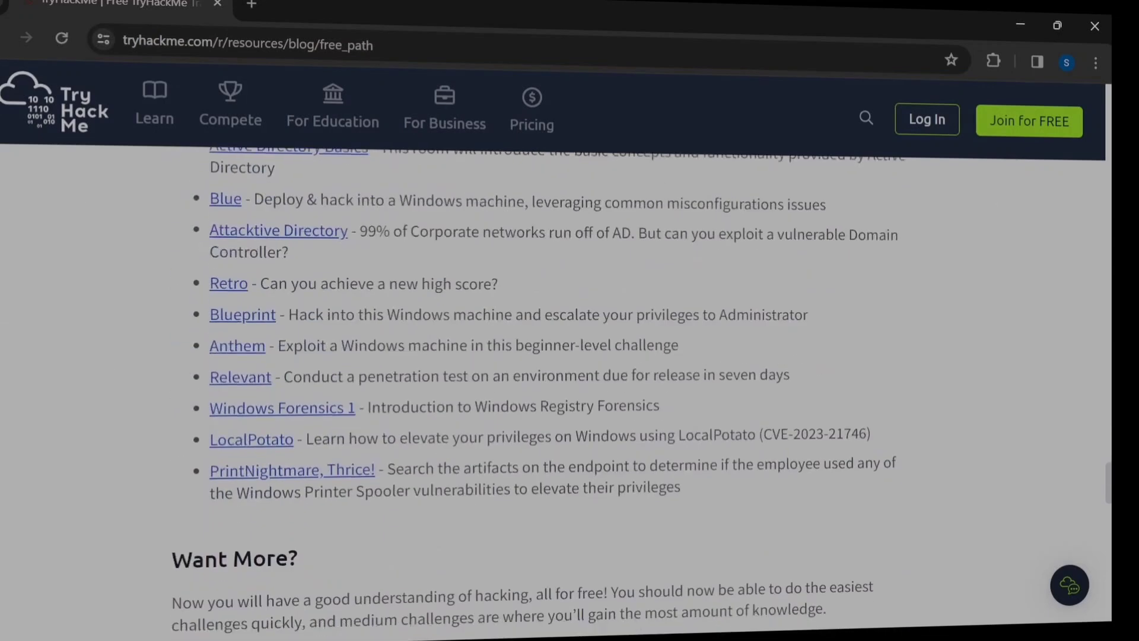
scroll(405, 394, "down", 2)
scroll(405, 394, "down", 1)
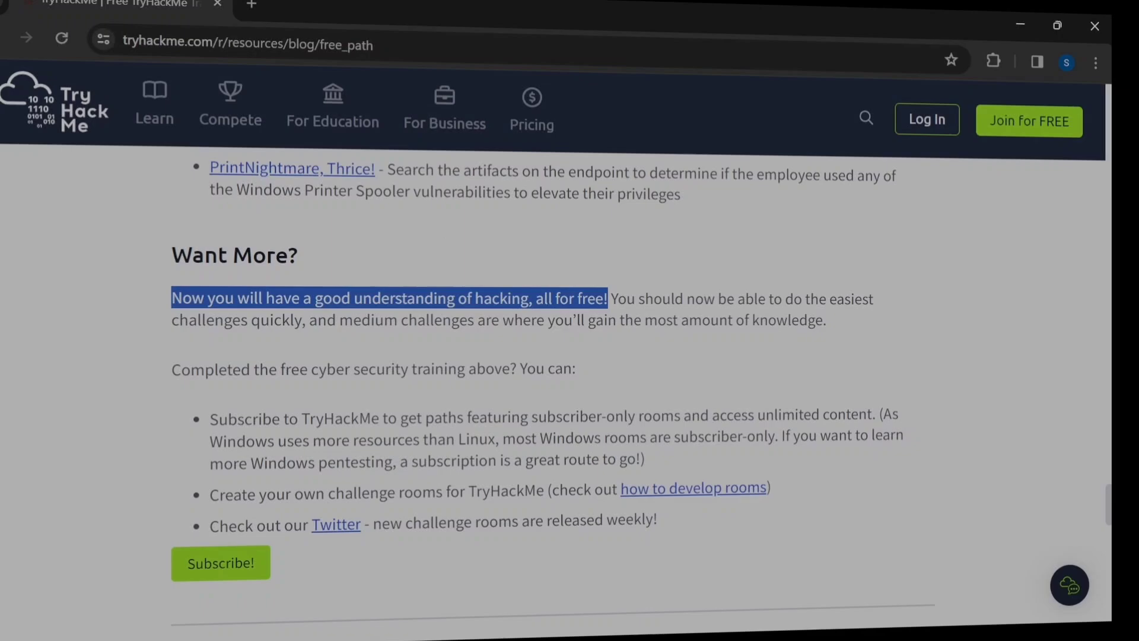
Skim TryHackMe Levels 4–9 to 'Want More?', then return to the guide's title.
left_click(430, 247)
scroll(430, 247, "up", 5)
scroll(430, 247, "up", 10)
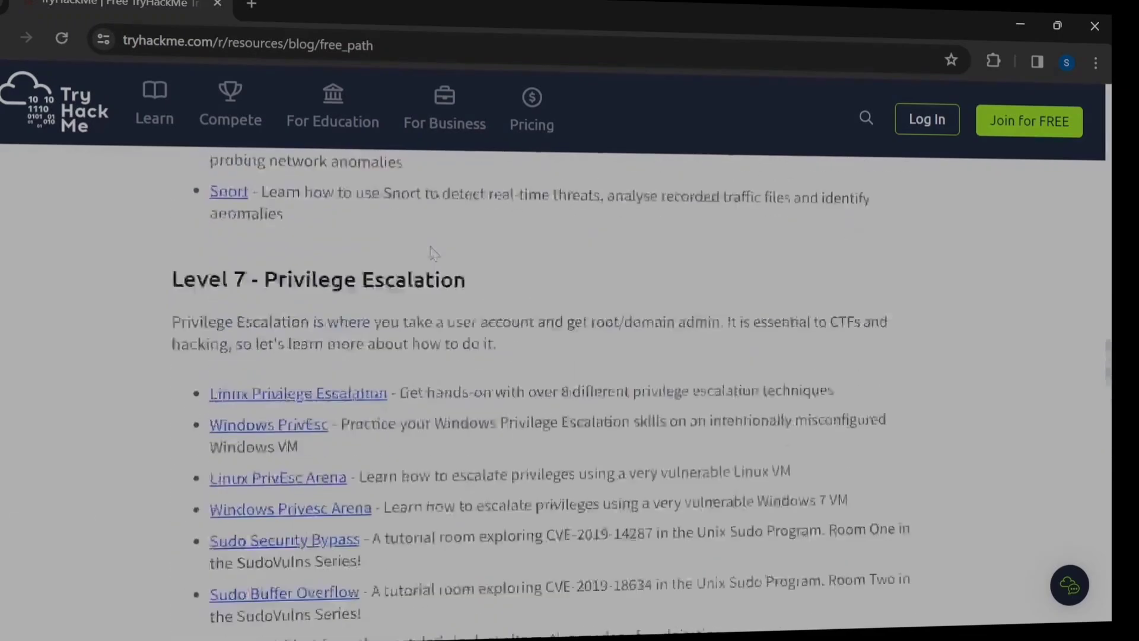
scroll(430, 246, "up", 10)
scroll(430, 247, "up", 10)
scroll(430, 243, "down", 2)
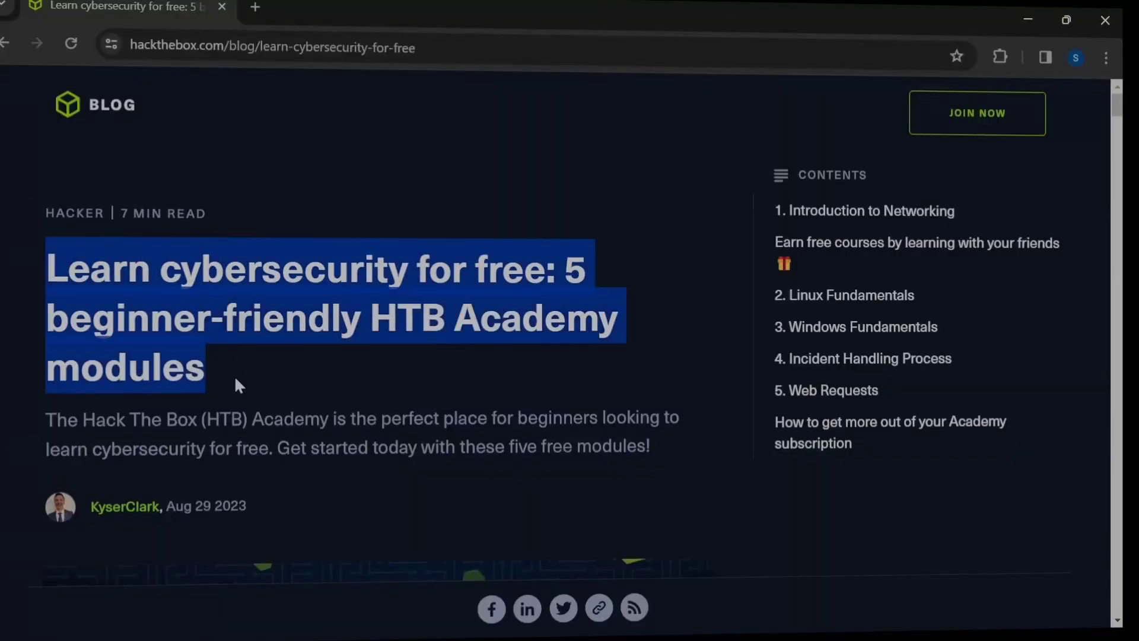
Read the HTB post's introduction, then jump to the Academy subscription section via Contents.
left_click(292, 353)
scroll(292, 352, "down", 1)
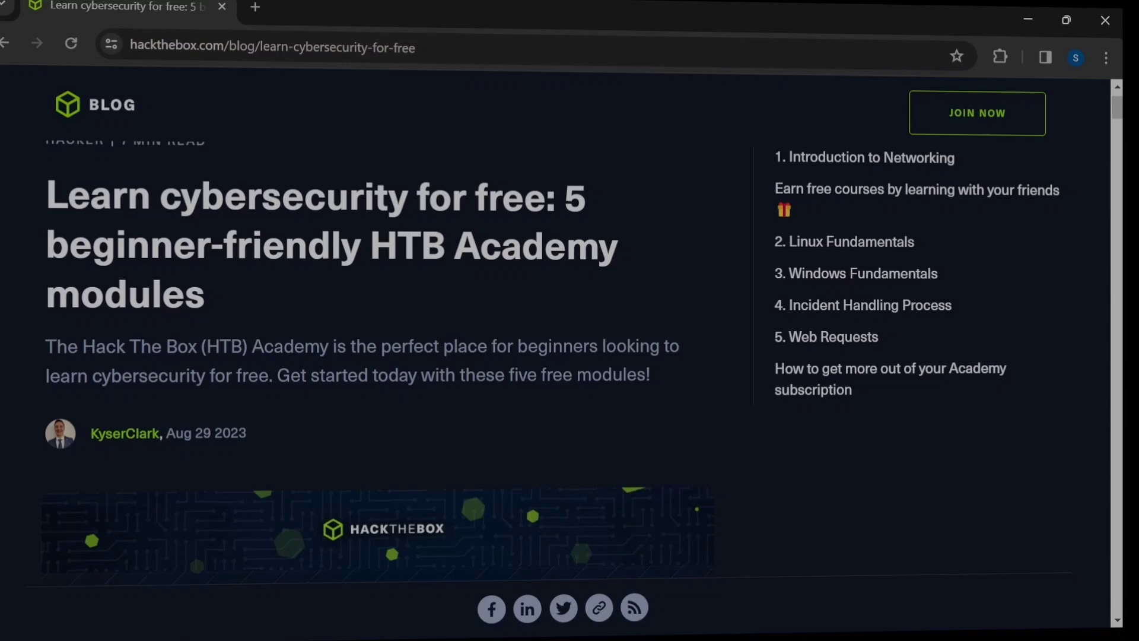
left_click_drag(46, 345, 662, 385)
left_click(663, 384)
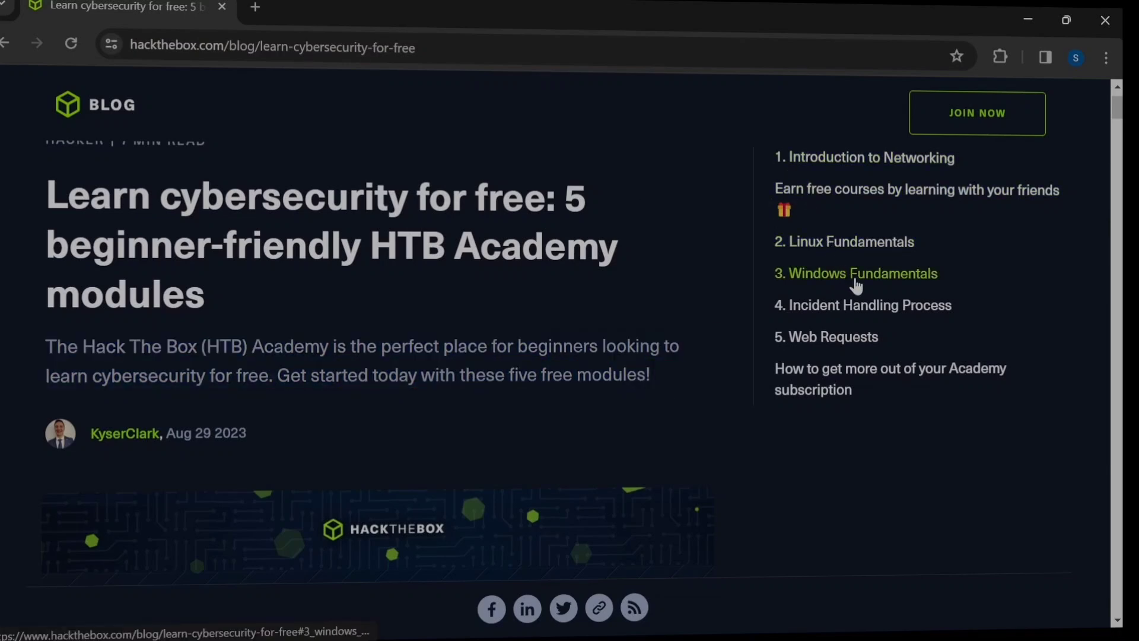
left_click(859, 370)
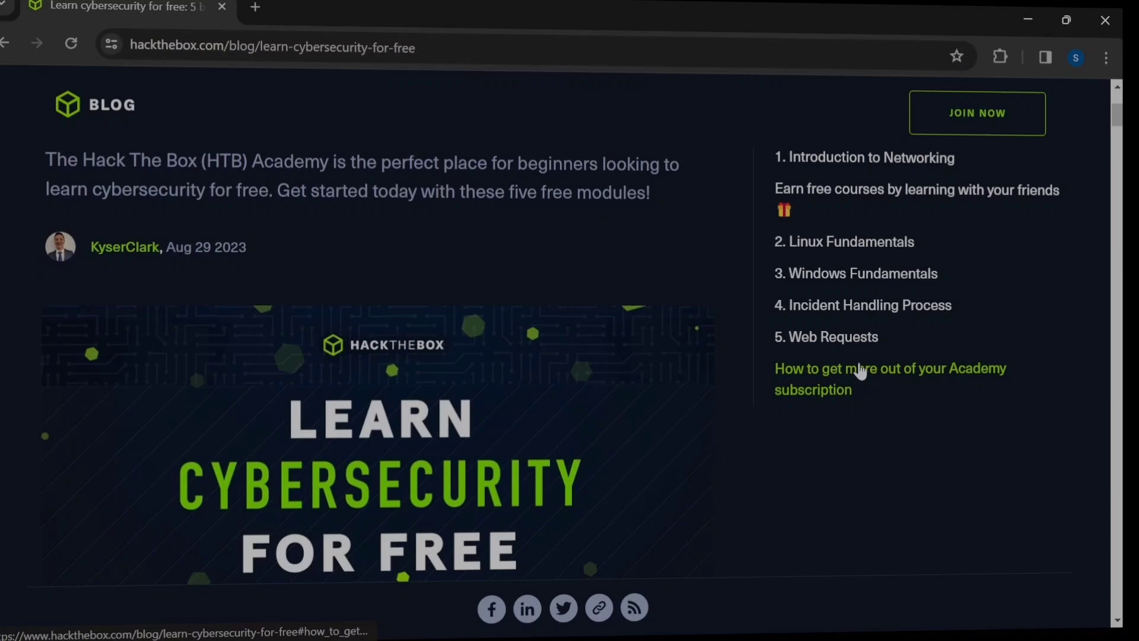
scroll(860, 369, "down", 3)
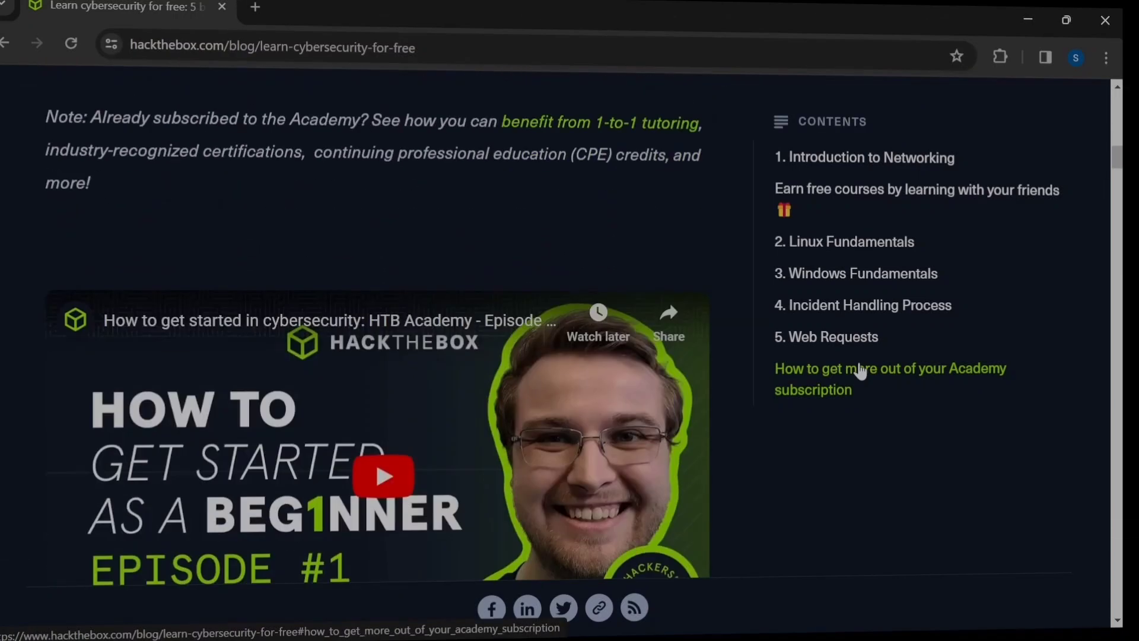
scroll(860, 369, "up", 1)
scroll(860, 370, "up", 3)
scroll(860, 370, "down", 3)
scroll(860, 370, "down", 5)
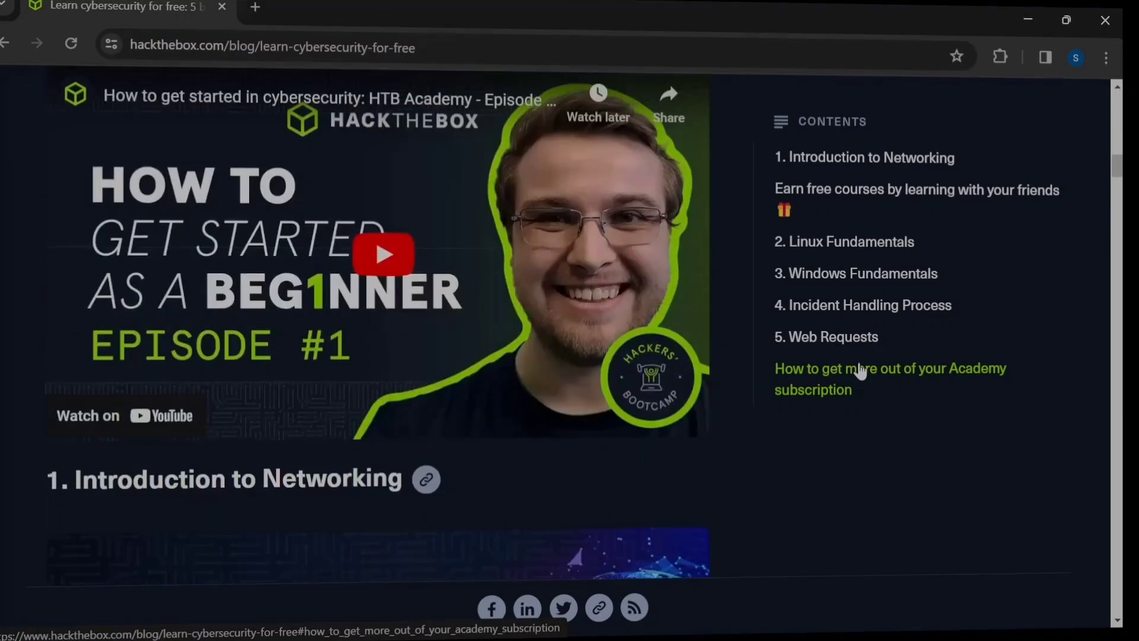
left_click_drag(24, 357, 282, 381)
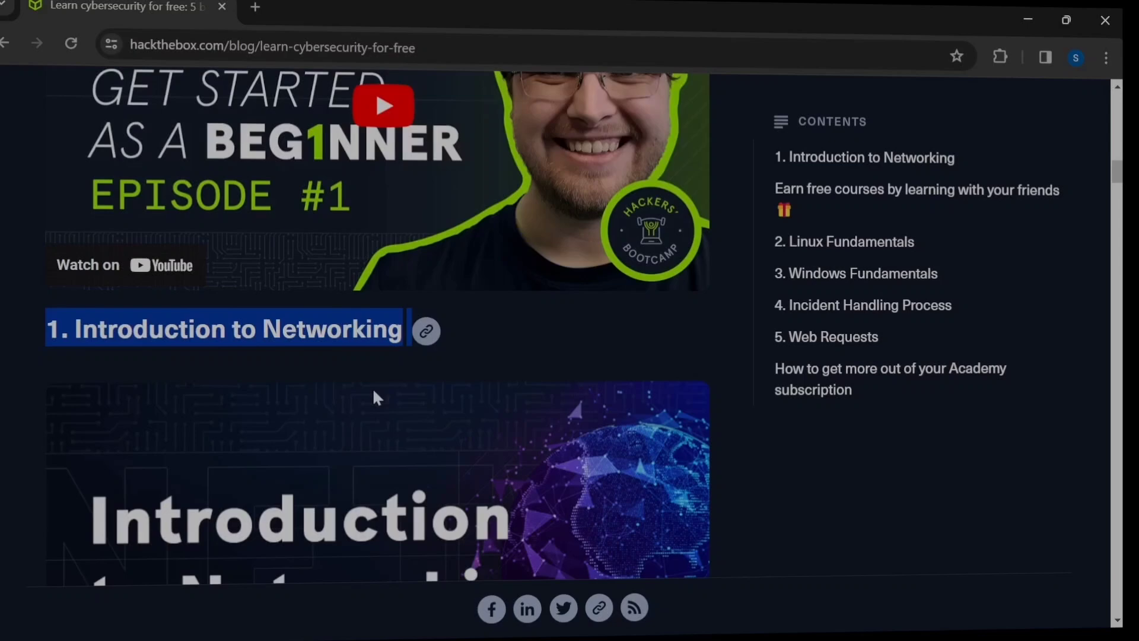
scroll(373, 388, "down", 5)
scroll(372, 388, "down", 5)
scroll(374, 387, "down", 4)
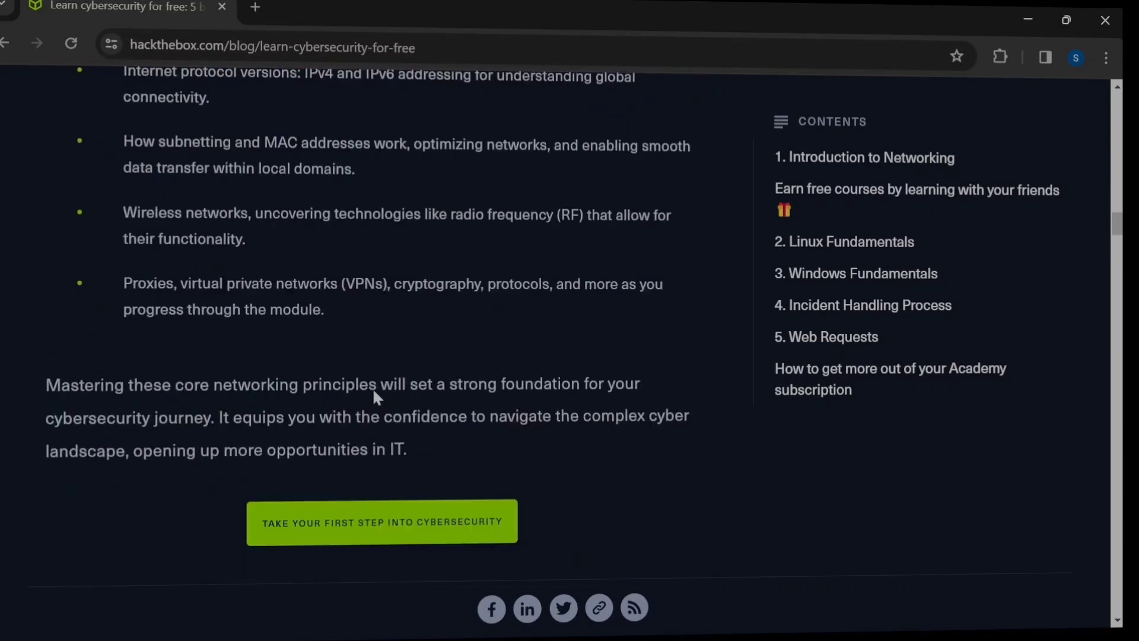
scroll(374, 387, "down", 4)
scroll(373, 388, "down", 2)
scroll(373, 386, "down", 5)
scroll(373, 387, "down", 3)
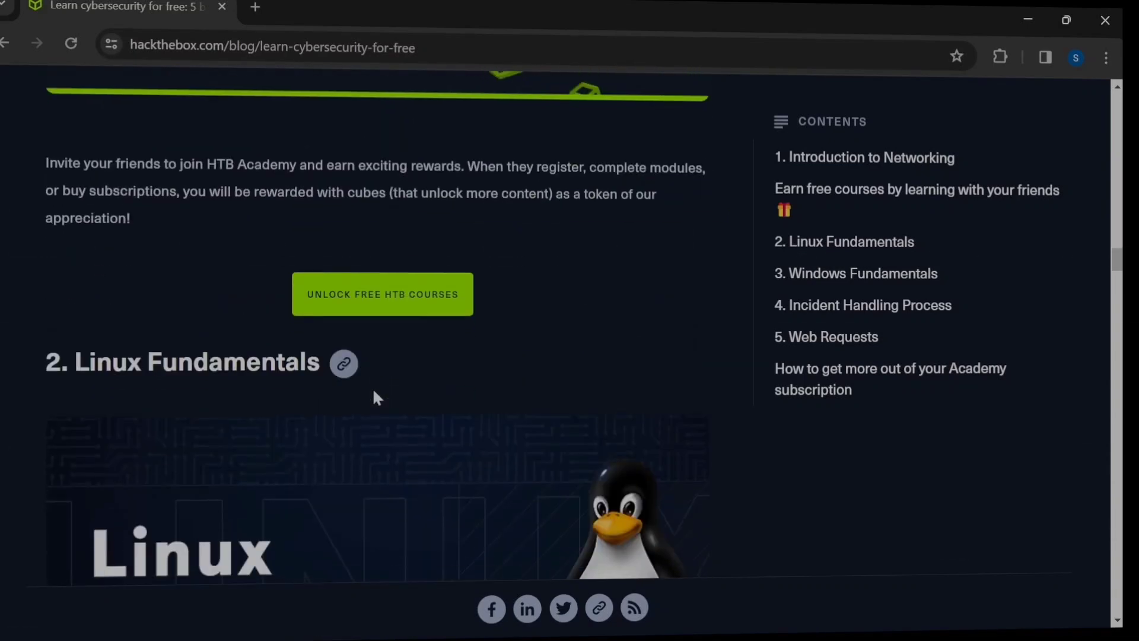
scroll(374, 387, "down", 2)
left_click_drag(31, 237, 326, 231)
scroll(345, 219, "down", 4)
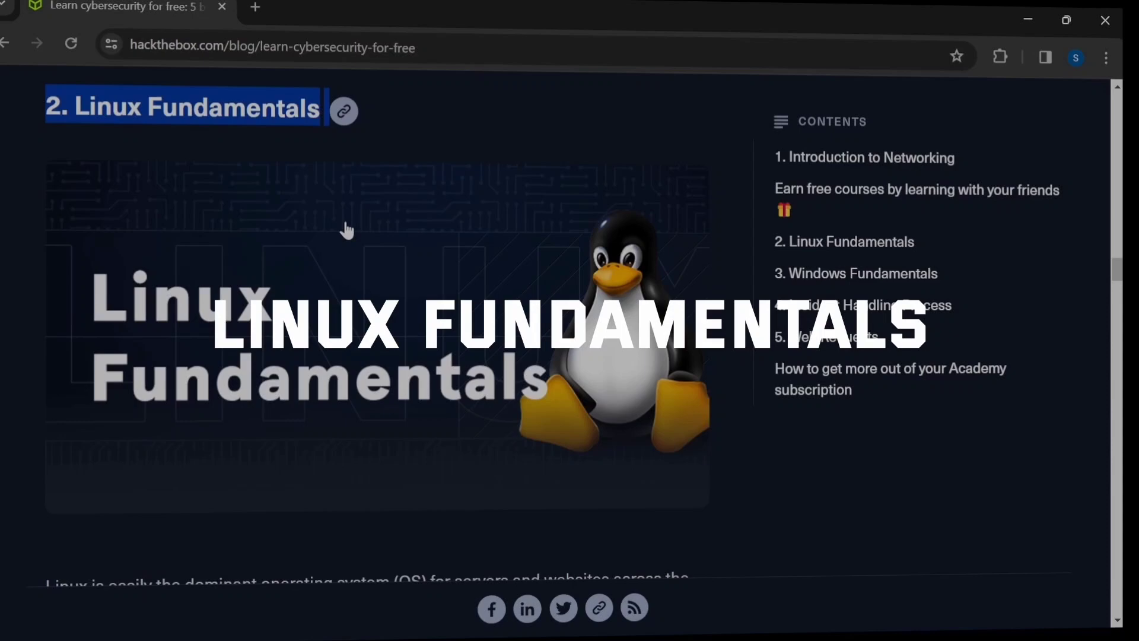
scroll(344, 219, "down", 4)
scroll(345, 219, "down", 4)
scroll(345, 218, "down", 4)
scroll(345, 219, "down", 3)
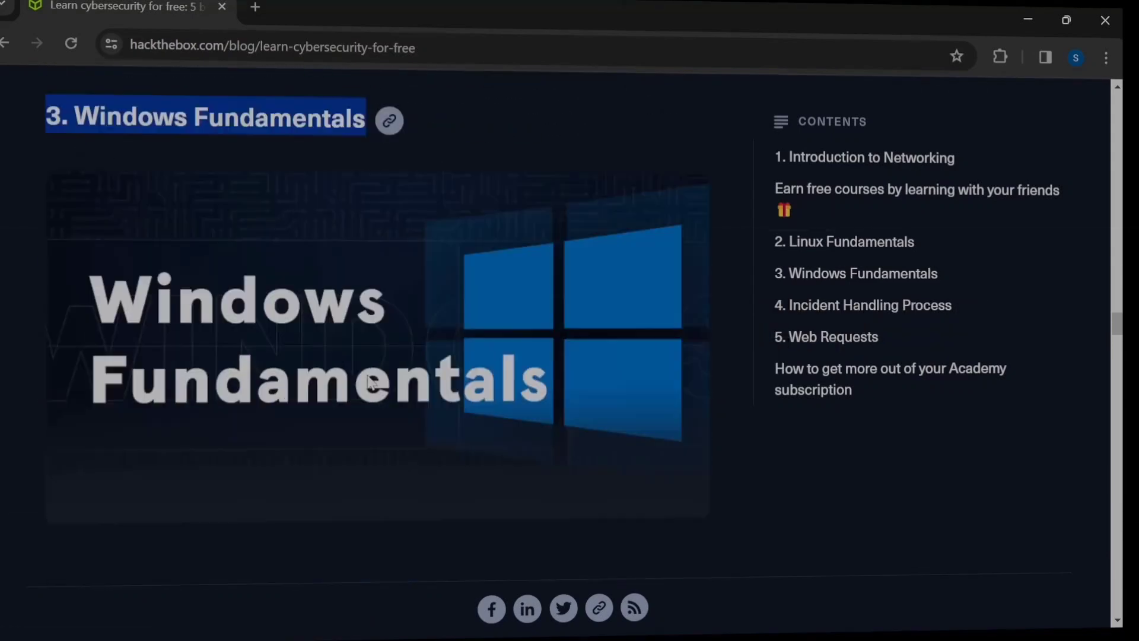
scroll(367, 381, "down", 4)
scroll(367, 381, "down", 4)
scroll(367, 381, "down", 4)
scroll(368, 381, "down", 4)
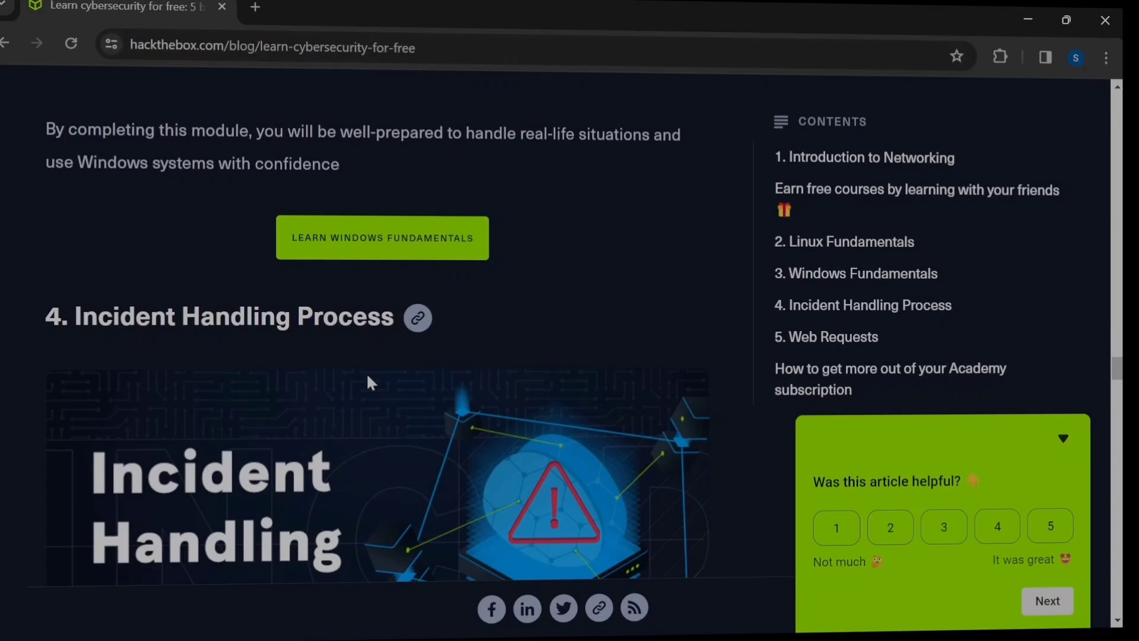
scroll(368, 382, "down", 3)
scroll(368, 381, "up", 2)
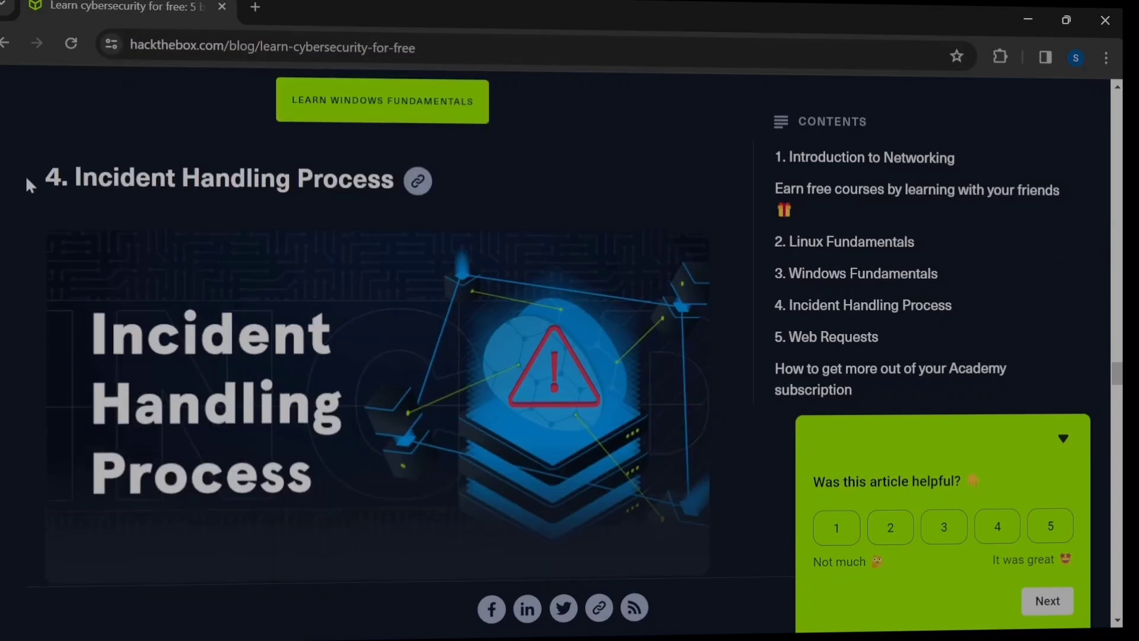
scroll(395, 181, "down", 4)
scroll(395, 181, "down", 4)
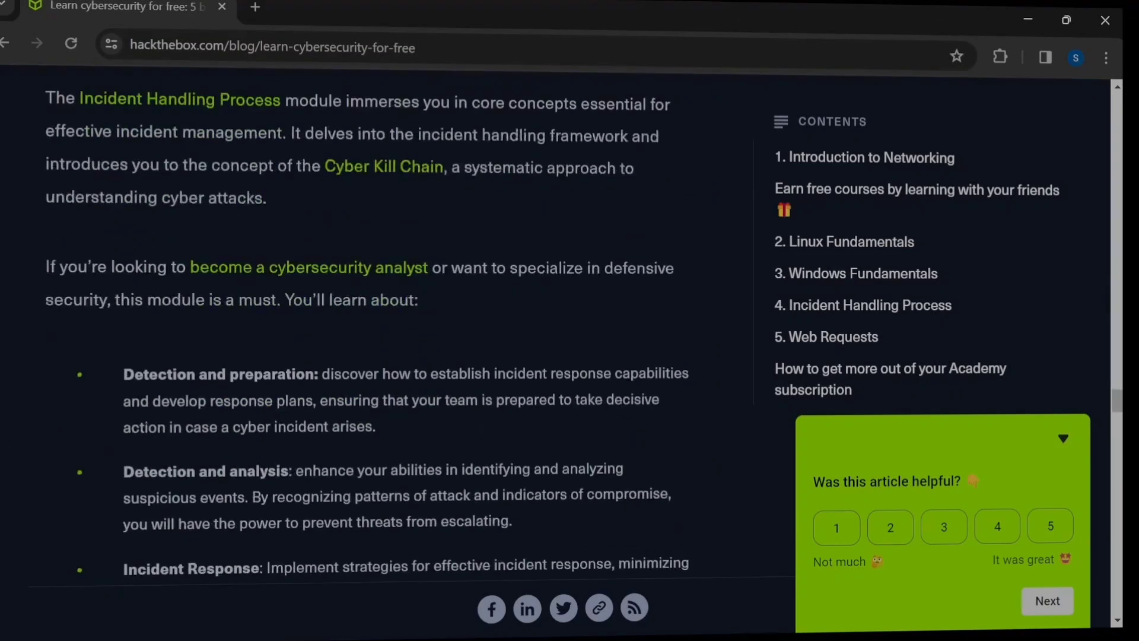
scroll(395, 181, "down", 3)
scroll(396, 181, "down", 3)
scroll(396, 176, "down", 2)
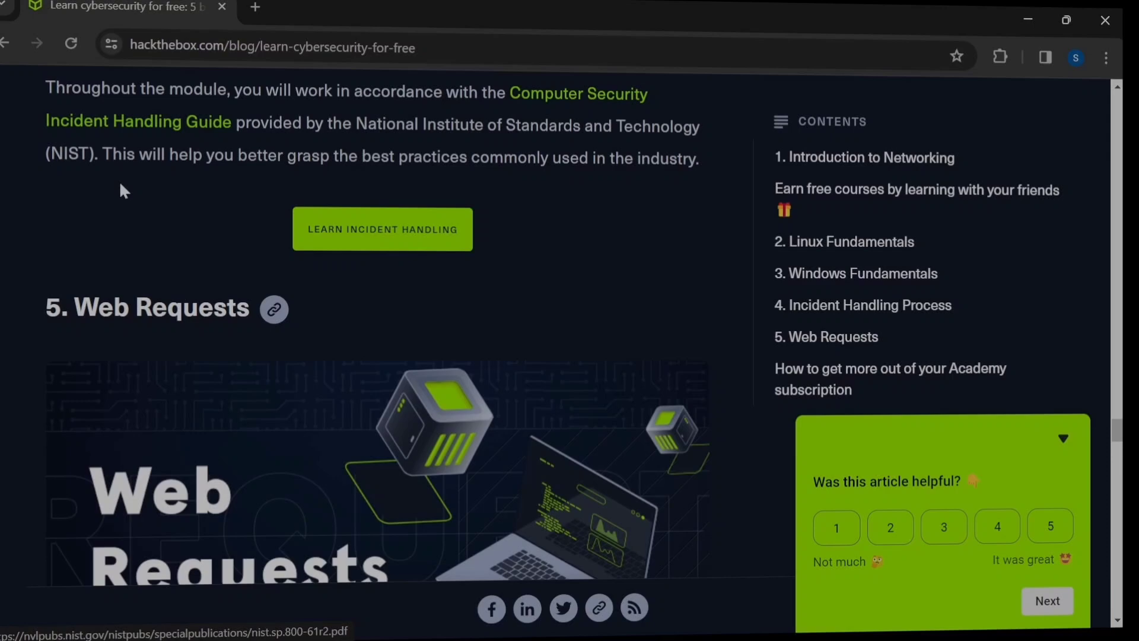
Skim HTB sections 4–5 to the author bio, then highlight the '5. Web Requests' heading.
triple_click(5, 305)
scroll(305, 298, "down", 5)
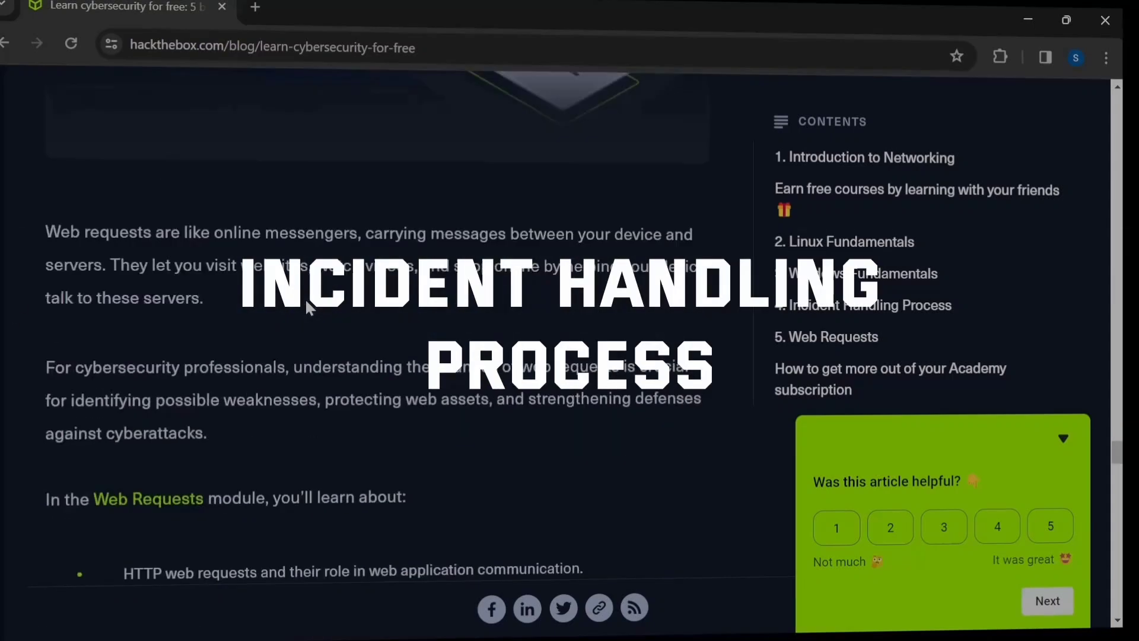
scroll(305, 298, "down", 3)
scroll(305, 298, "down", 1)
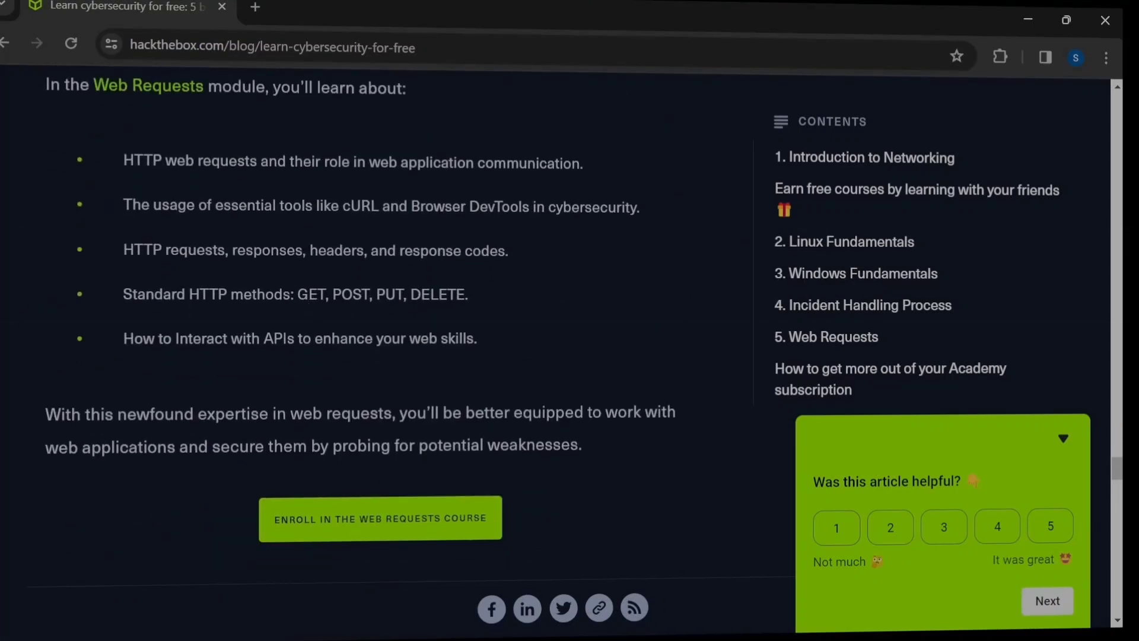
scroll(143, 442, "down", 2)
scroll(143, 443, "down", 2)
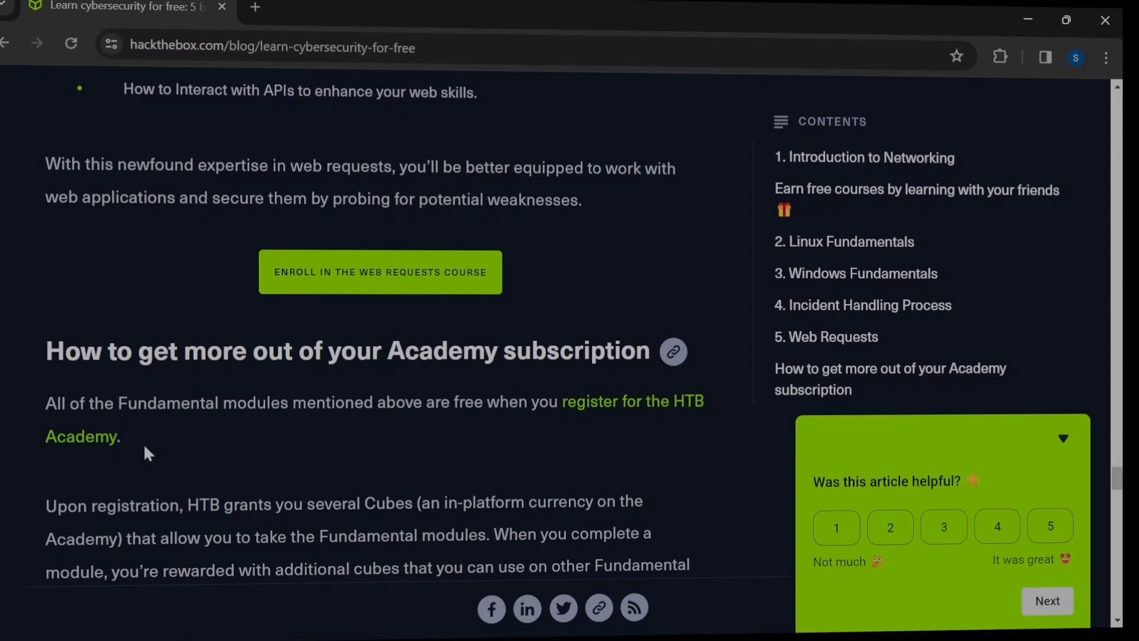
scroll(144, 442, "down", 1)
scroll(144, 442, "down", 2)
scroll(143, 442, "down", 2)
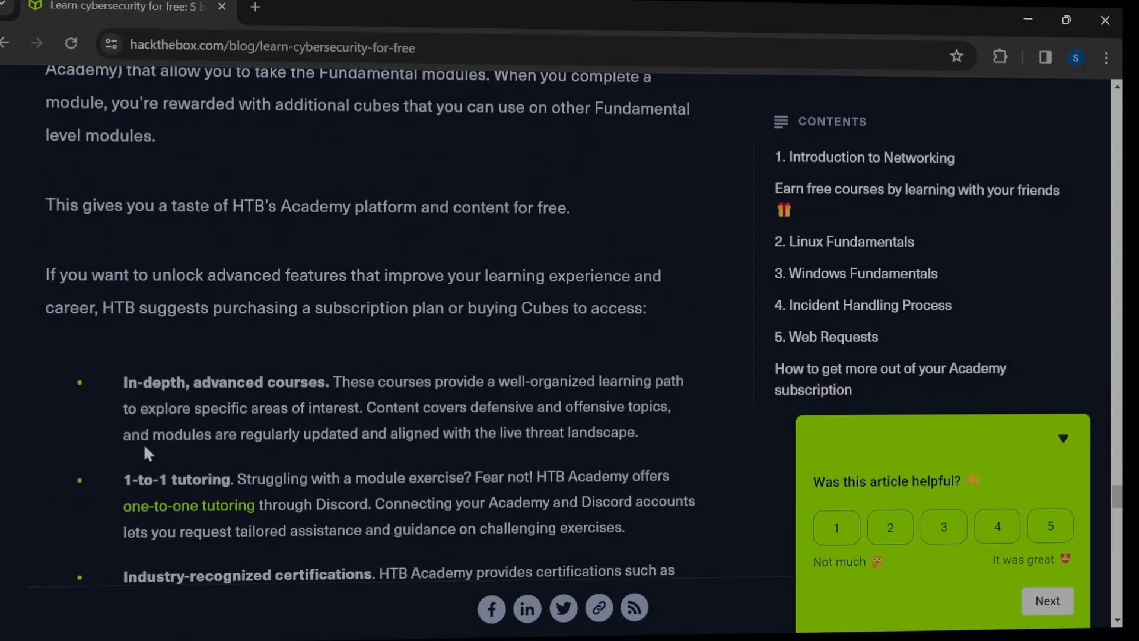
scroll(143, 443, "down", 3)
scroll(143, 443, "down", 3)
scroll(143, 443, "down", 3)
scroll(143, 443, "down", 2)
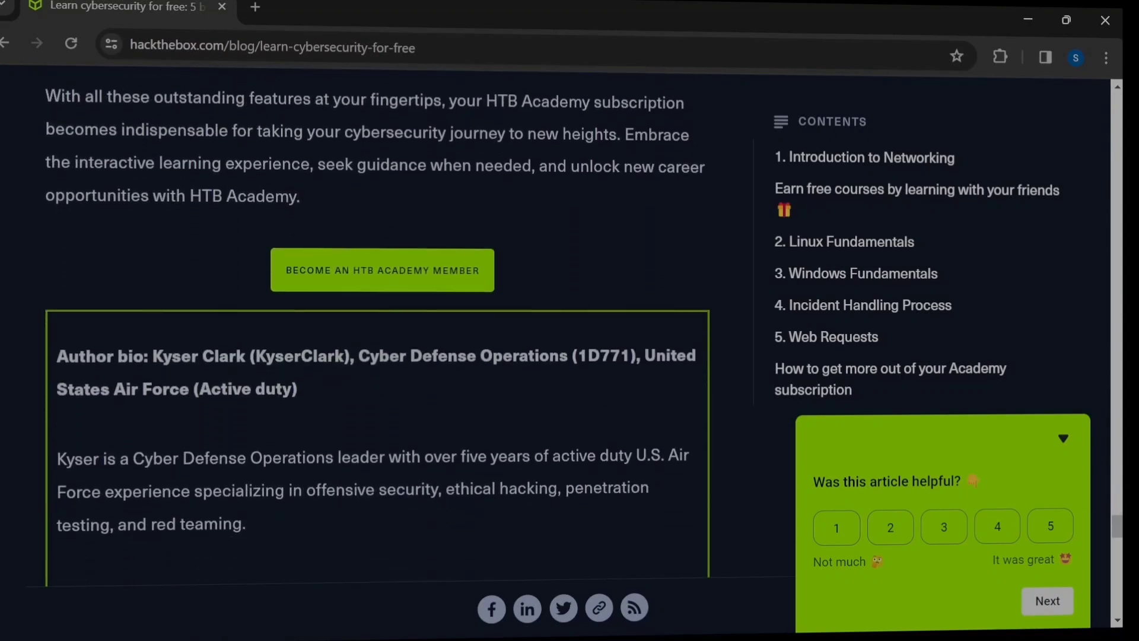
scroll(144, 442, "up", 4)
scroll(143, 443, "up", 4)
scroll(143, 442, "up", 2)
scroll(143, 443, "up", 1)
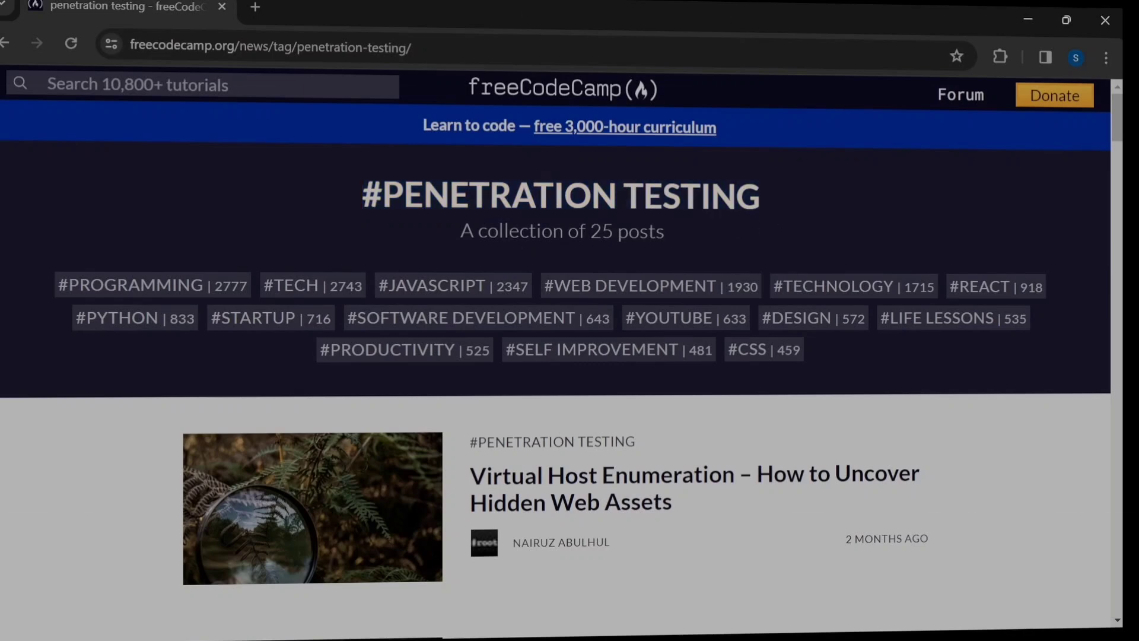
Browse freeCodeCamp's penetration-testing posts, highlighting titles from Google Dorking to WiFi Hacking 101.
left_click(679, 242)
scroll(679, 243, "down", 2)
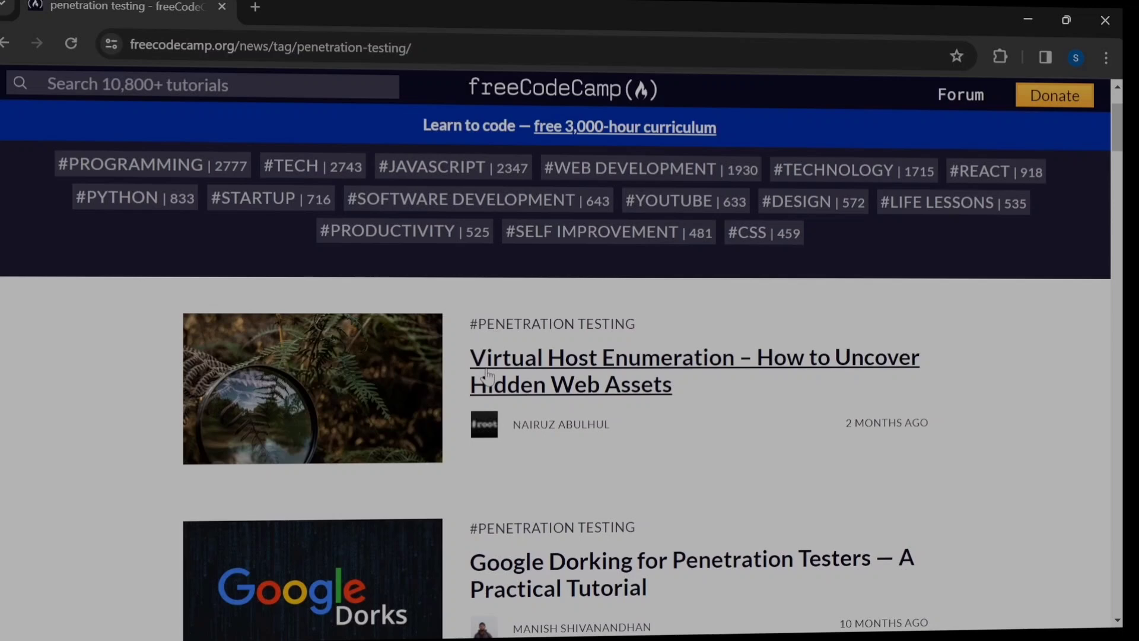
scroll(465, 357, "down", 2)
scroll(465, 350, "down", 2)
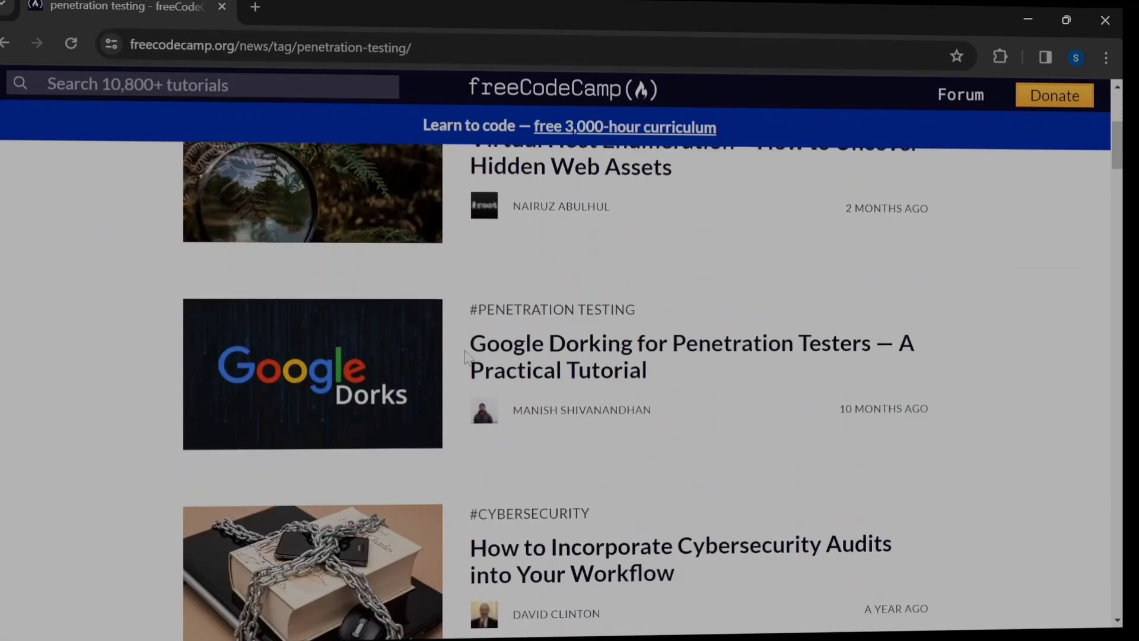
left_click_drag(462, 334, 657, 383)
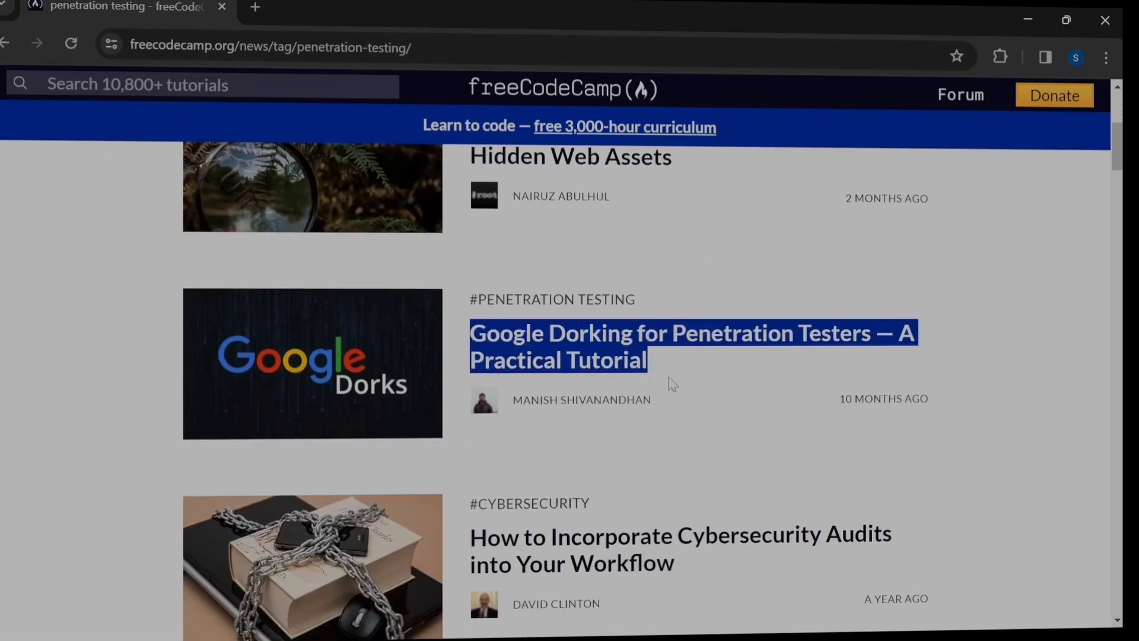
scroll(672, 382, "down", 2)
scroll(672, 383, "down", 1)
scroll(604, 360, "down", 2)
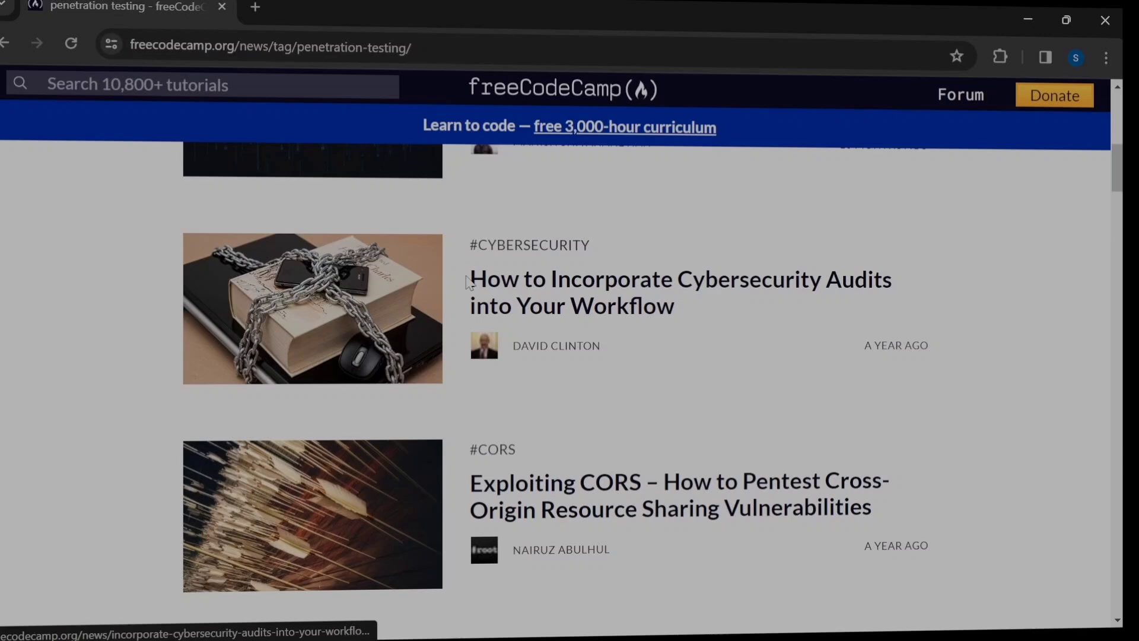
left_click_drag(456, 276, 643, 307)
scroll(696, 325, "down", 1)
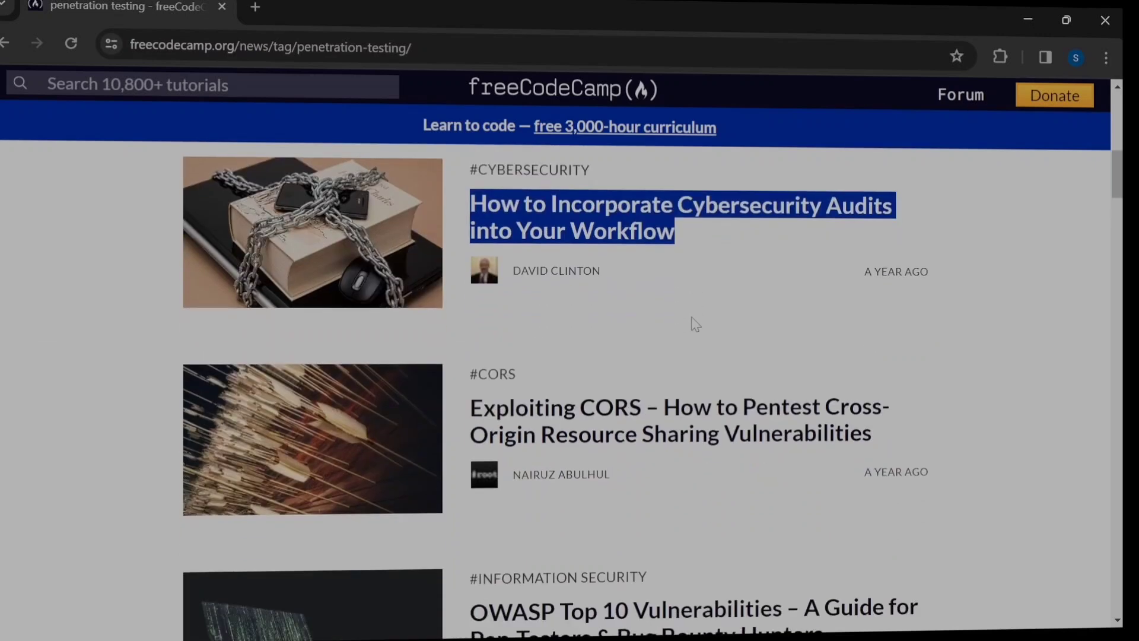
scroll(696, 325, "down", 1)
scroll(627, 314, "down", 2)
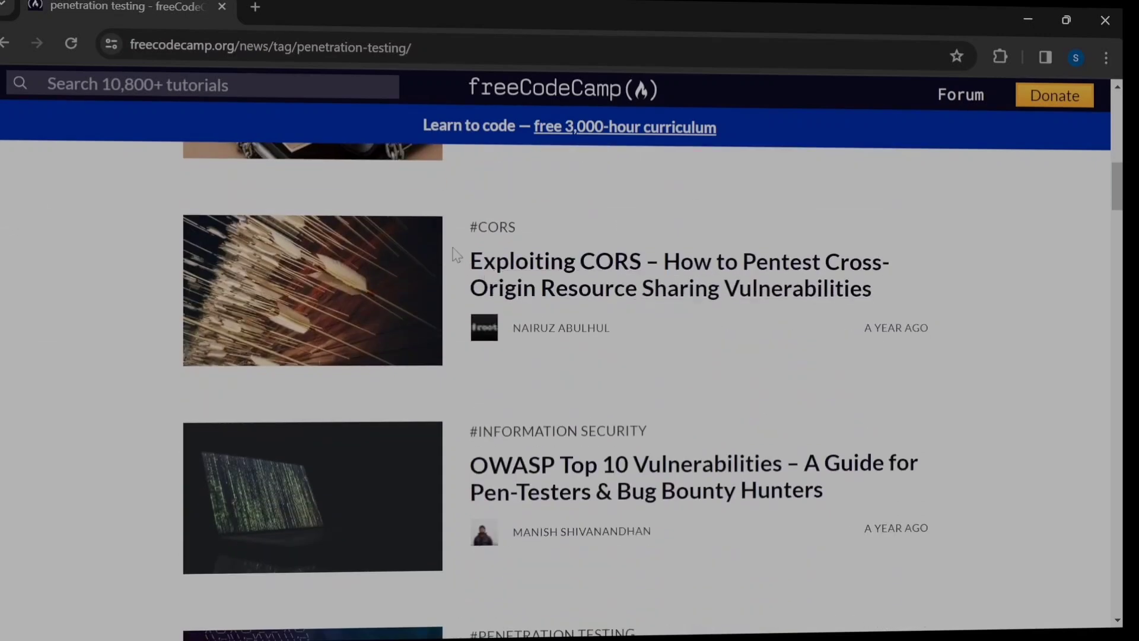
left_click_drag(455, 256, 873, 310)
scroll(883, 310, "down", 2)
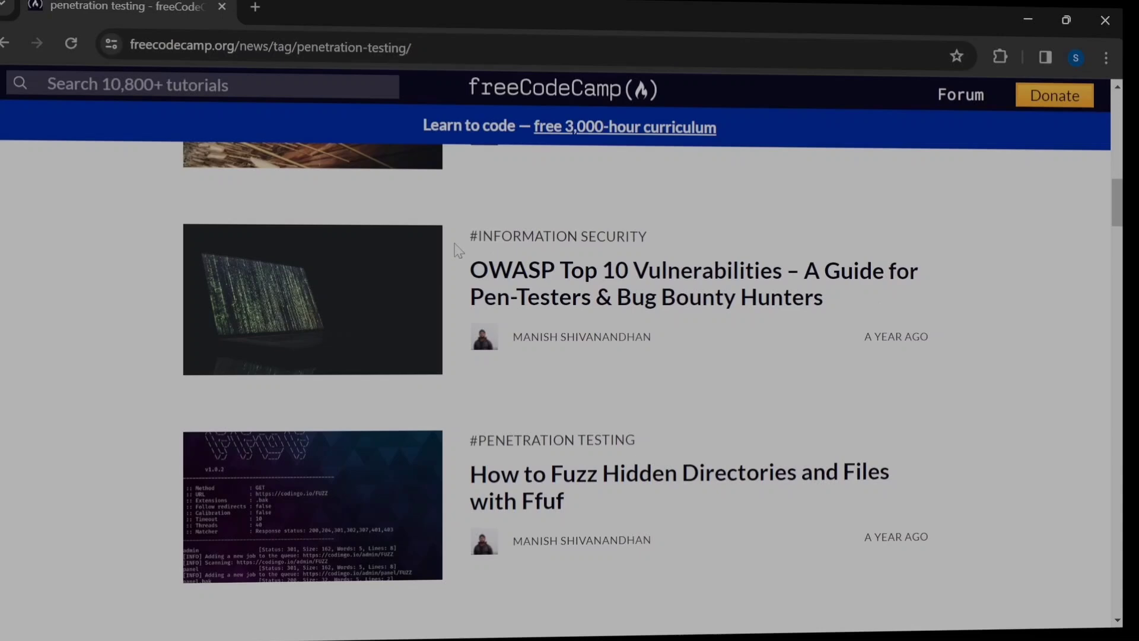
left_click_drag(457, 263, 838, 327)
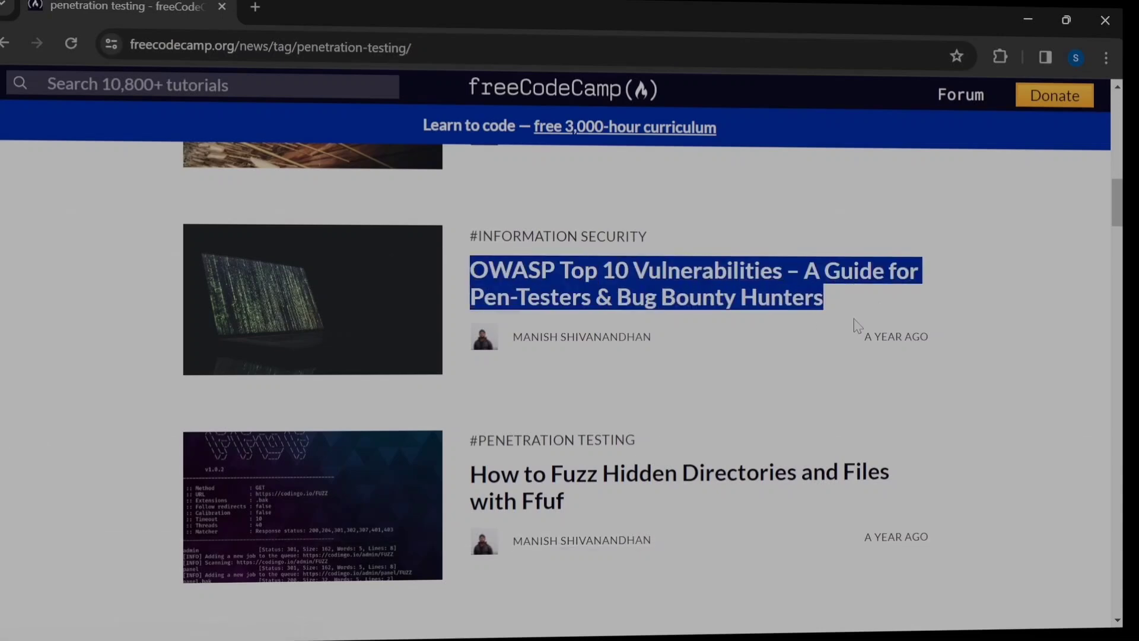
scroll(856, 325, "down", 3)
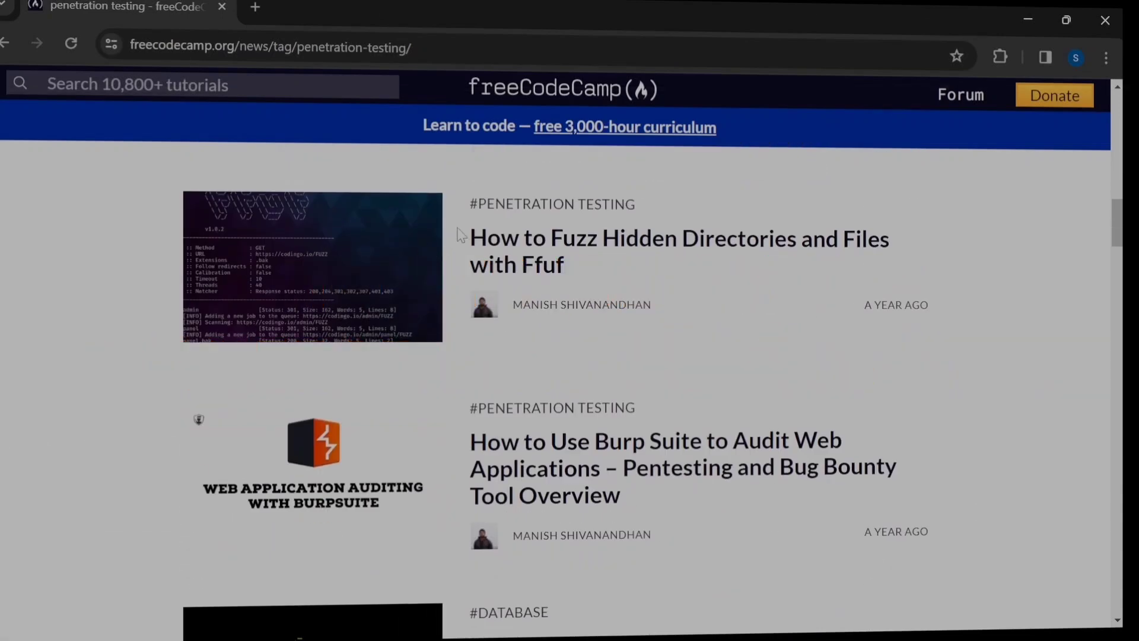
left_click_drag(458, 237, 572, 266)
scroll(590, 270, "down", 3)
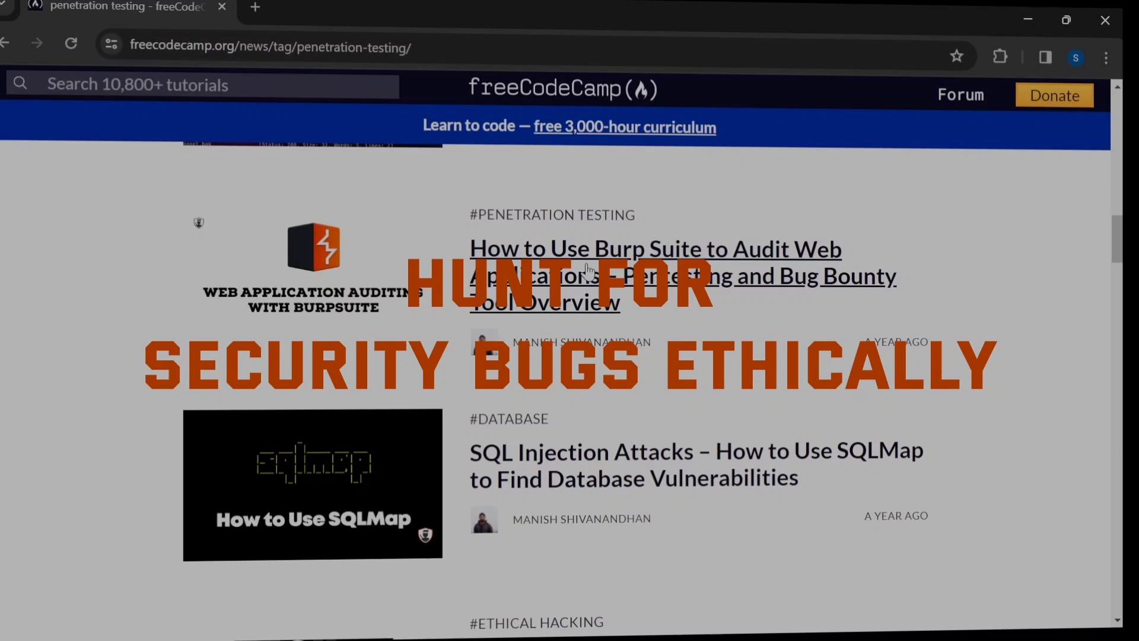
left_click_drag(464, 251, 659, 341)
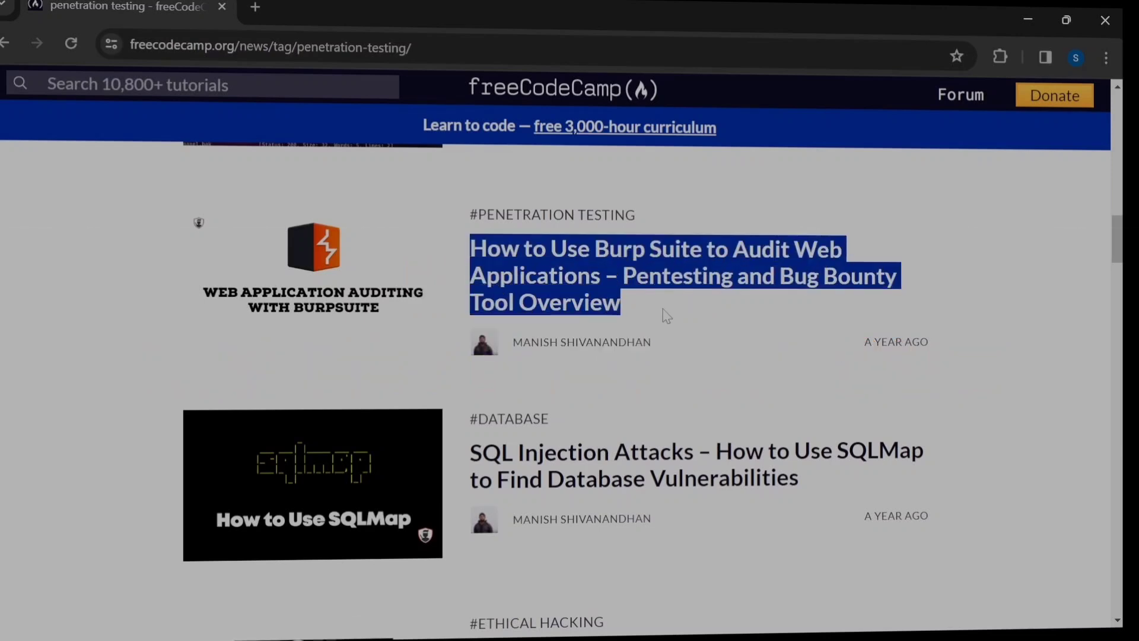
scroll(665, 315, "down", 1)
scroll(623, 321, "down", 3)
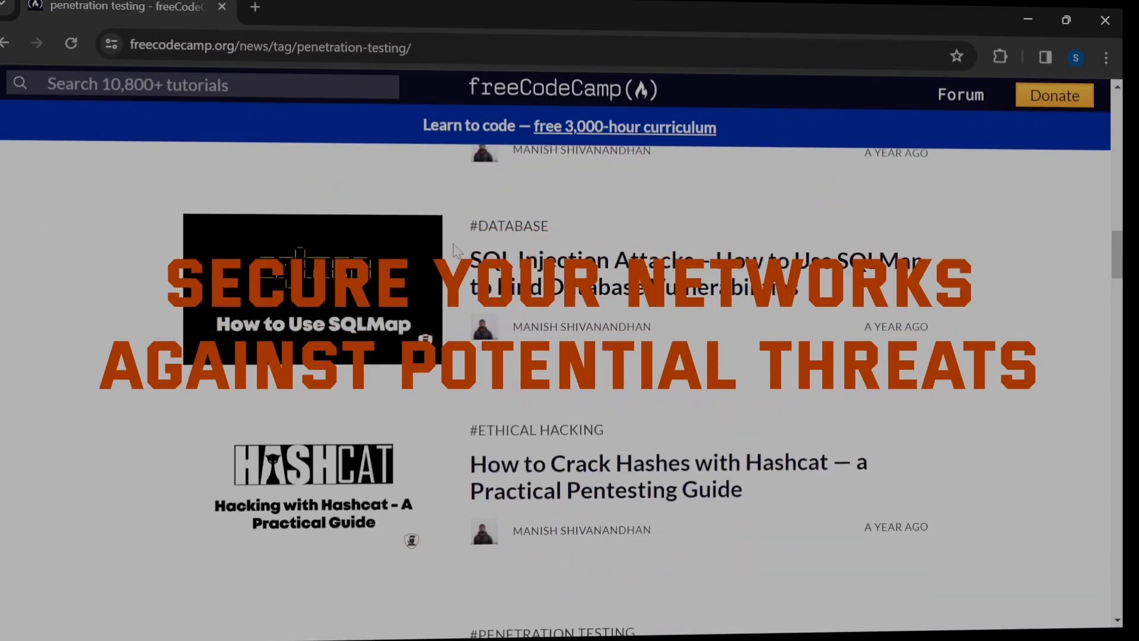
left_click_drag(458, 254, 819, 289)
scroll(848, 312, "down", 3)
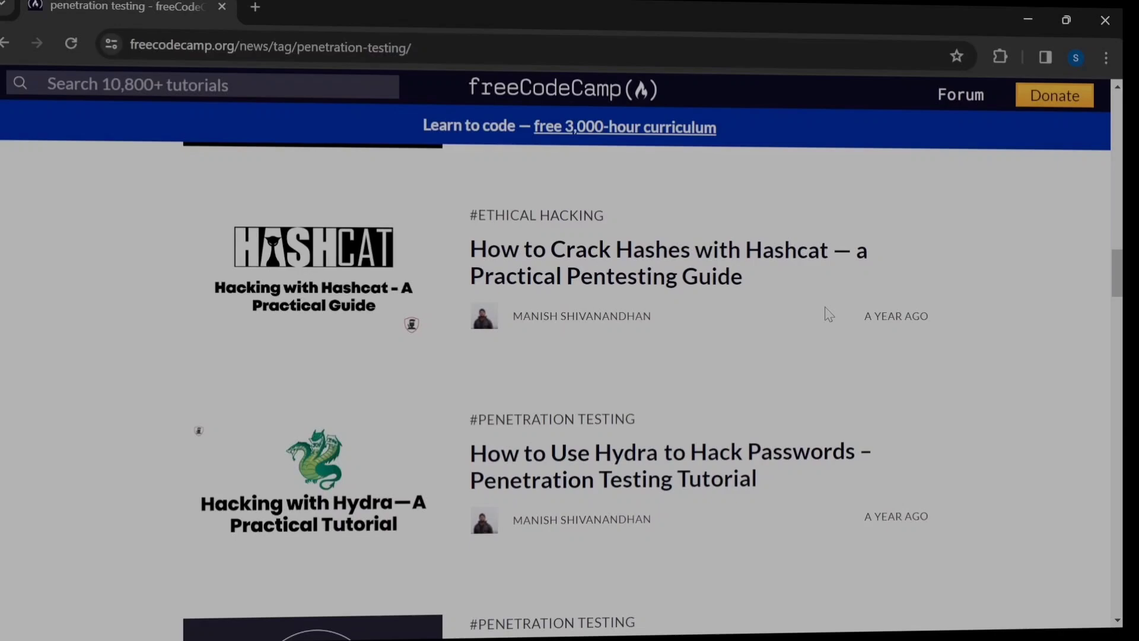
scroll(827, 315, "down", 3)
scroll(828, 314, "down", 2)
scroll(829, 314, "down", 3)
scroll(829, 314, "down", 3)
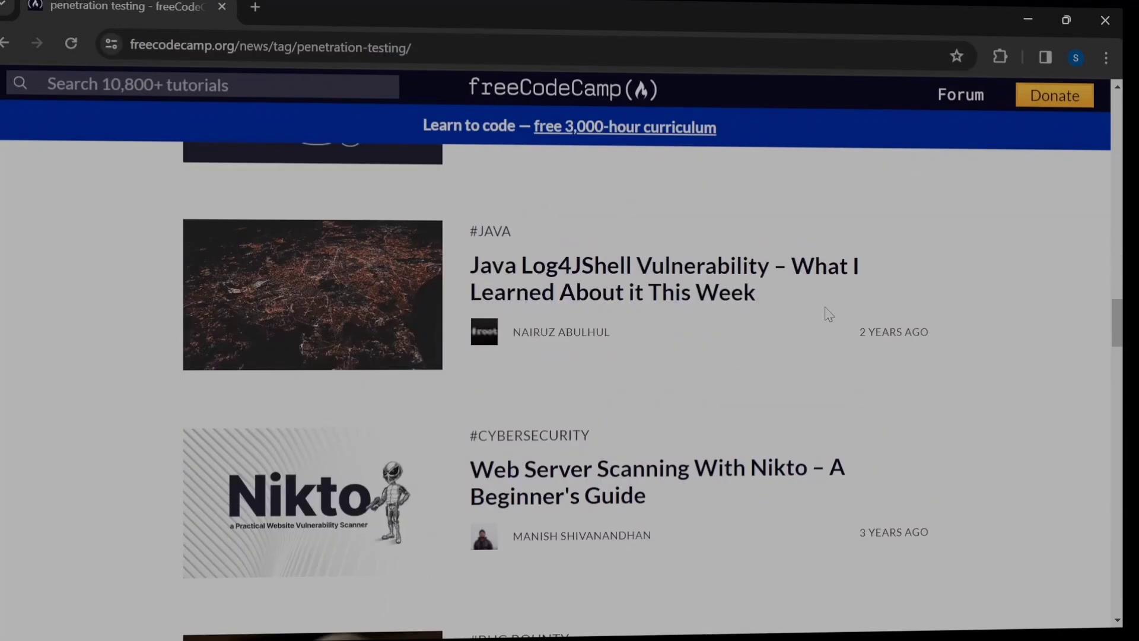
scroll(828, 314, "down", 2)
scroll(827, 315, "down", 1)
scroll(827, 315, "down", 1)
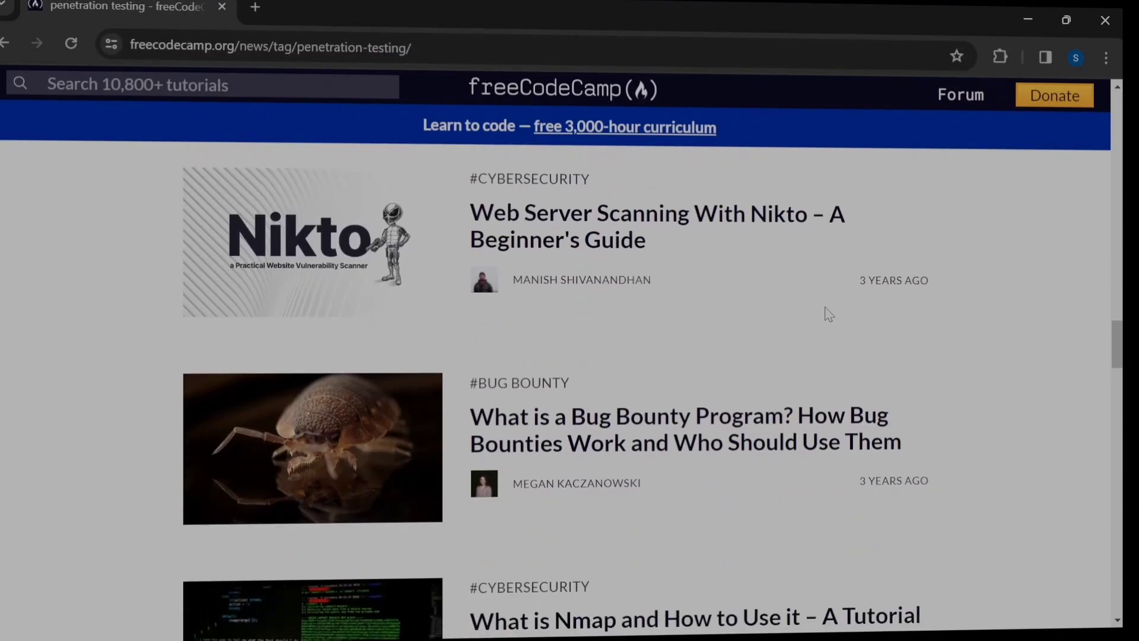
scroll(828, 315, "up", 1)
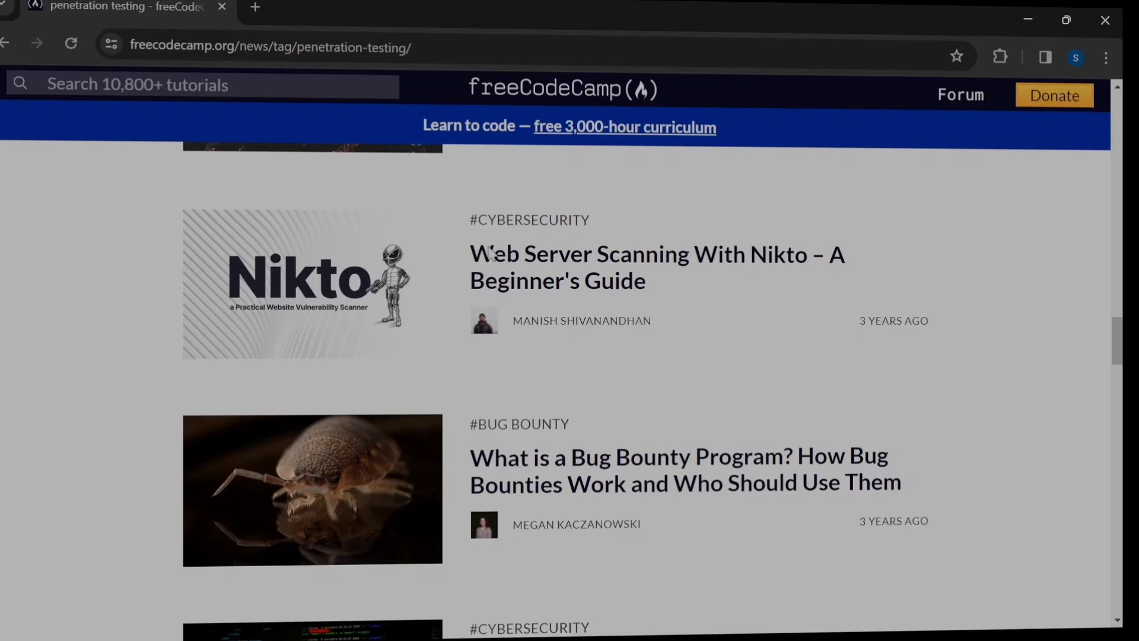
left_click_drag(470, 251, 661, 294)
scroll(667, 293, "down", 3)
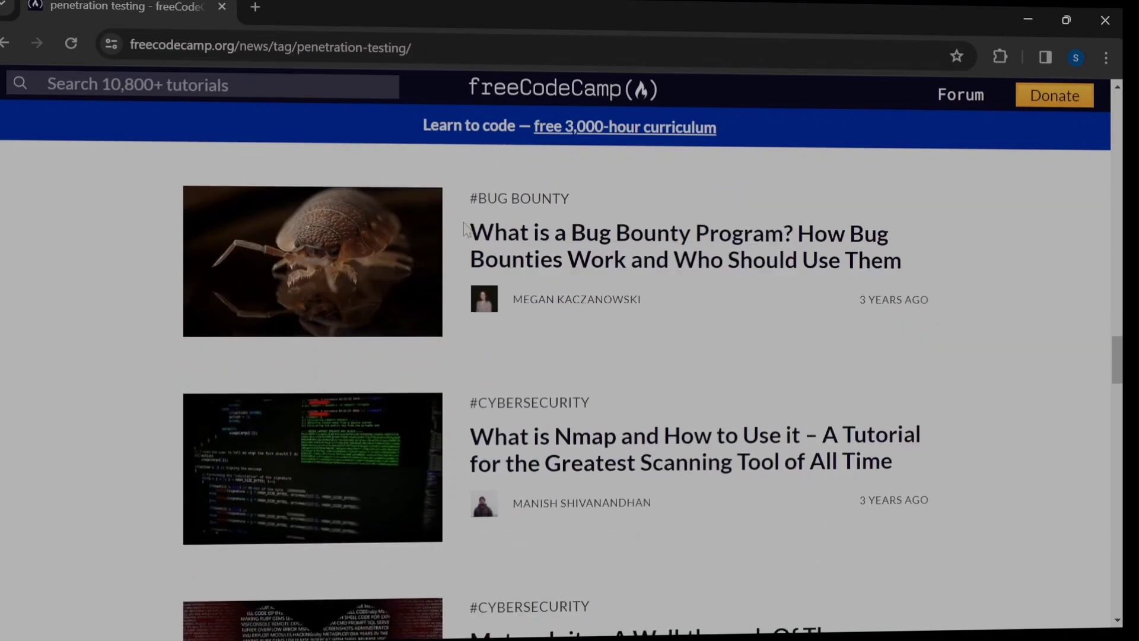
left_click_drag(471, 231, 902, 260)
scroll(922, 283, "down", 2)
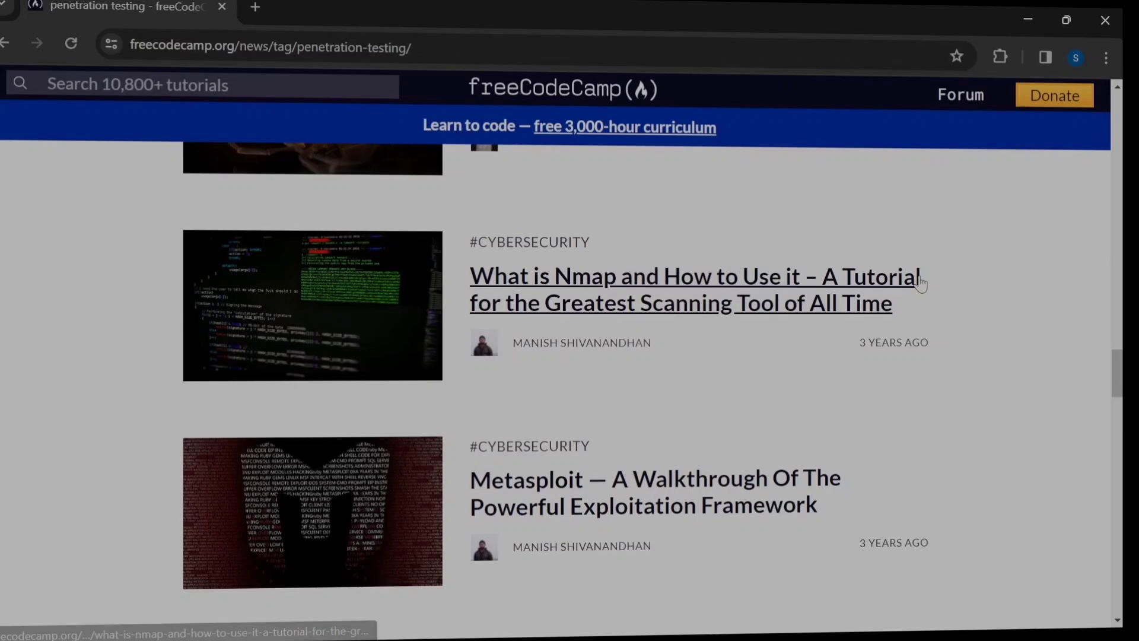
scroll(923, 283, "down", 3)
scroll(922, 283, "down", 2)
scroll(922, 283, "down", 2)
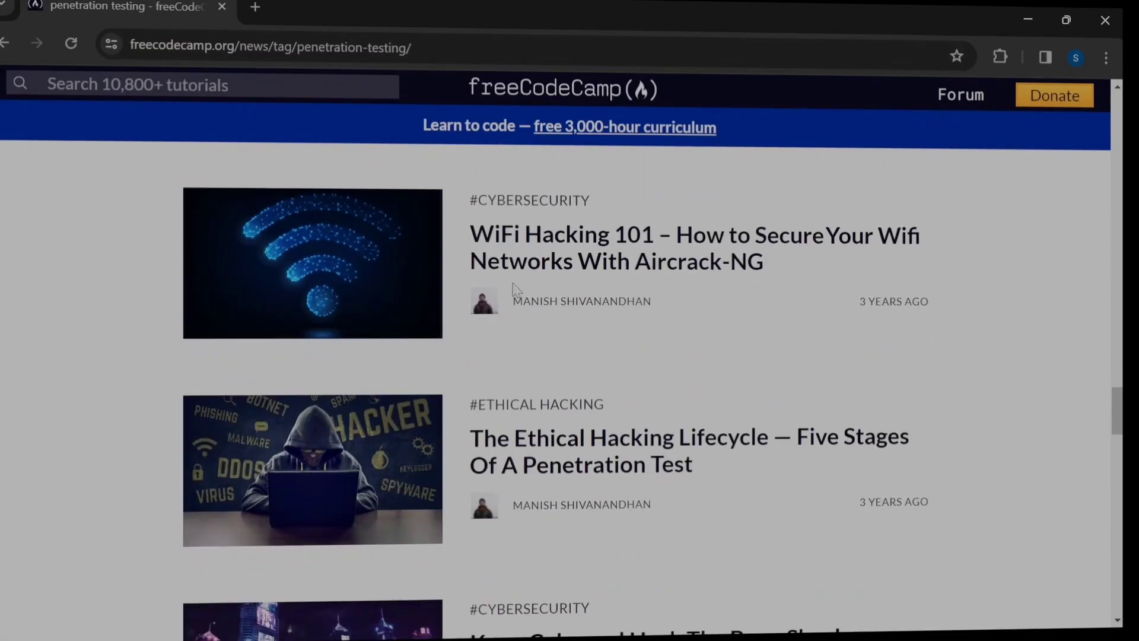
left_click_drag(464, 234, 765, 262)
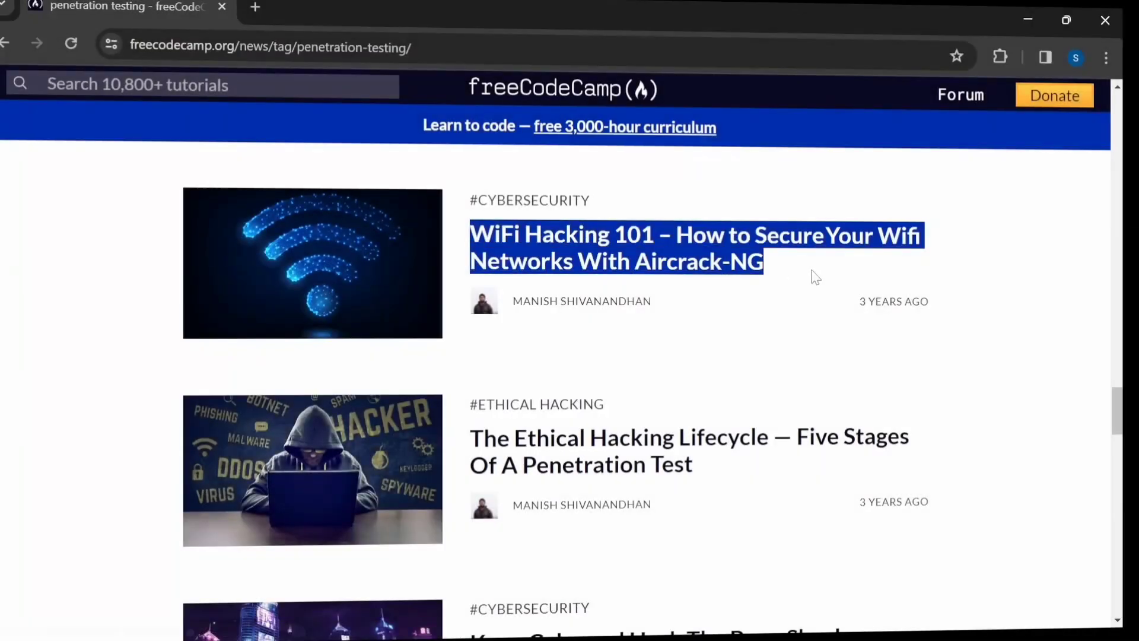
scroll(815, 277, "down", 2)
scroll(814, 276, "down", 1)
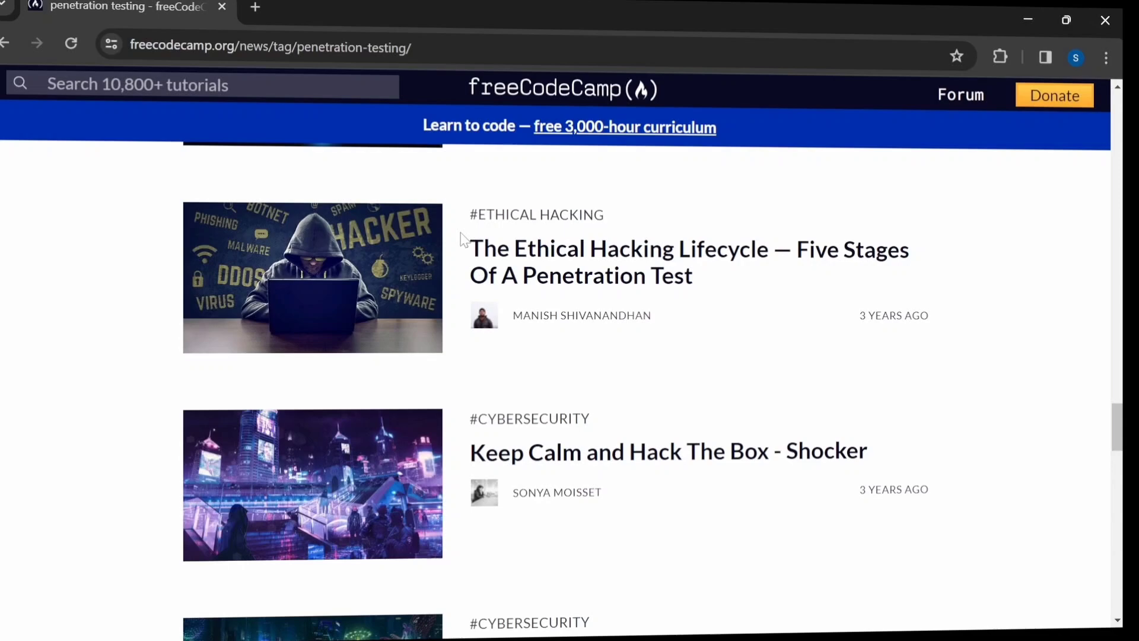
left_click_drag(617, 250, 694, 276)
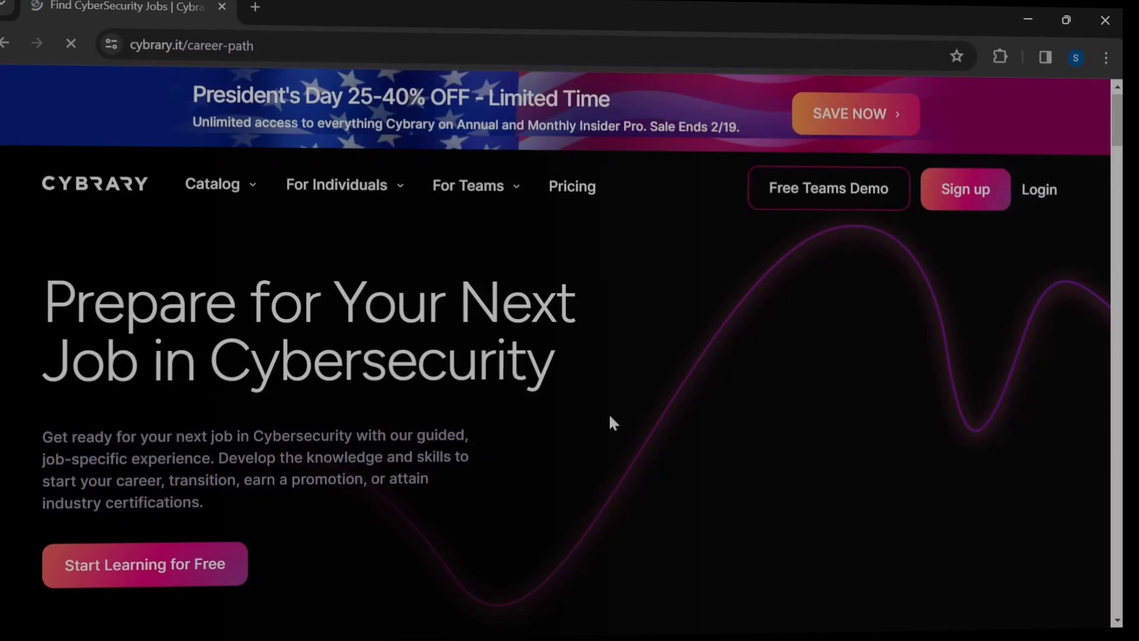
scroll(595, 410, "down", 5)
scroll(596, 411, "down", 5)
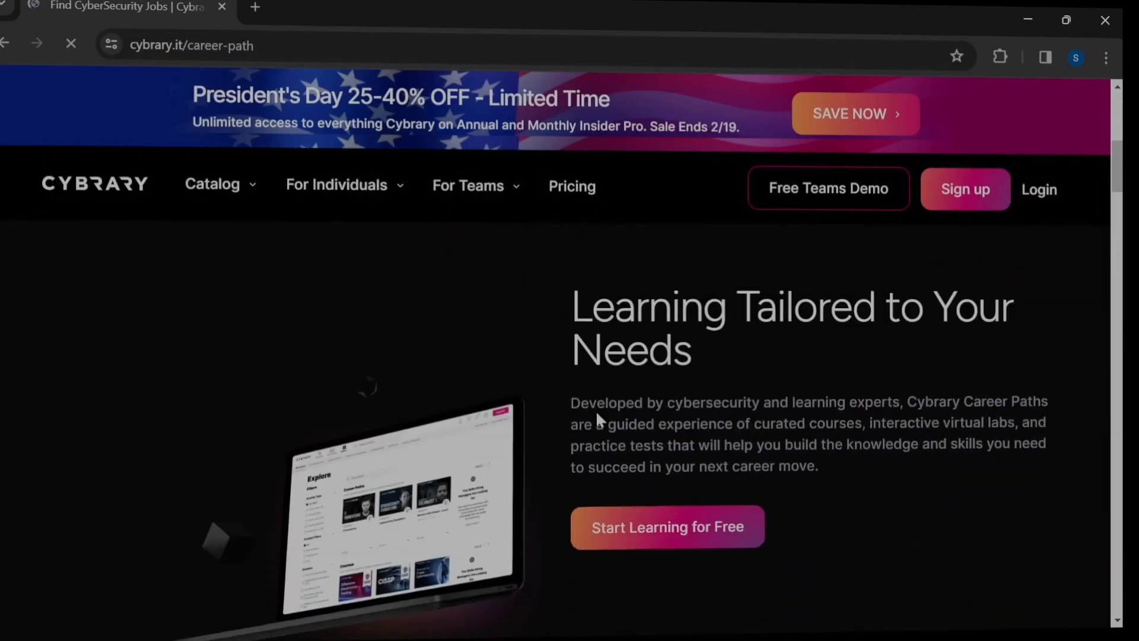
Read Cybrary's career-path descriptions, highlighting the practice tests and beginner career paths text.
left_click_drag(581, 403, 664, 403)
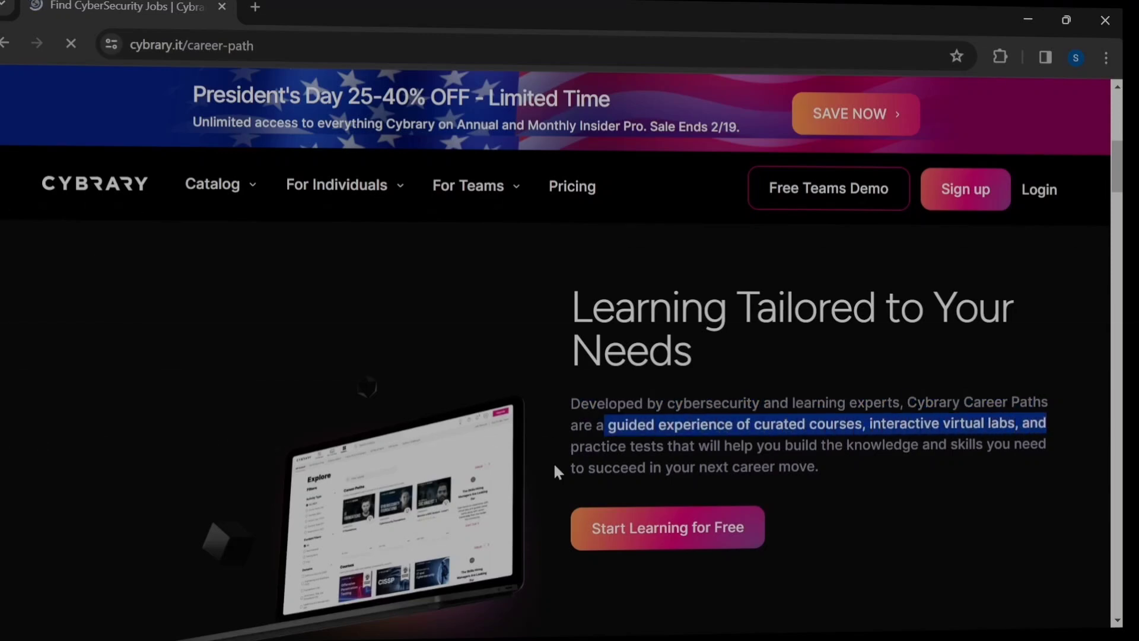
left_click_drag(570, 445, 730, 466)
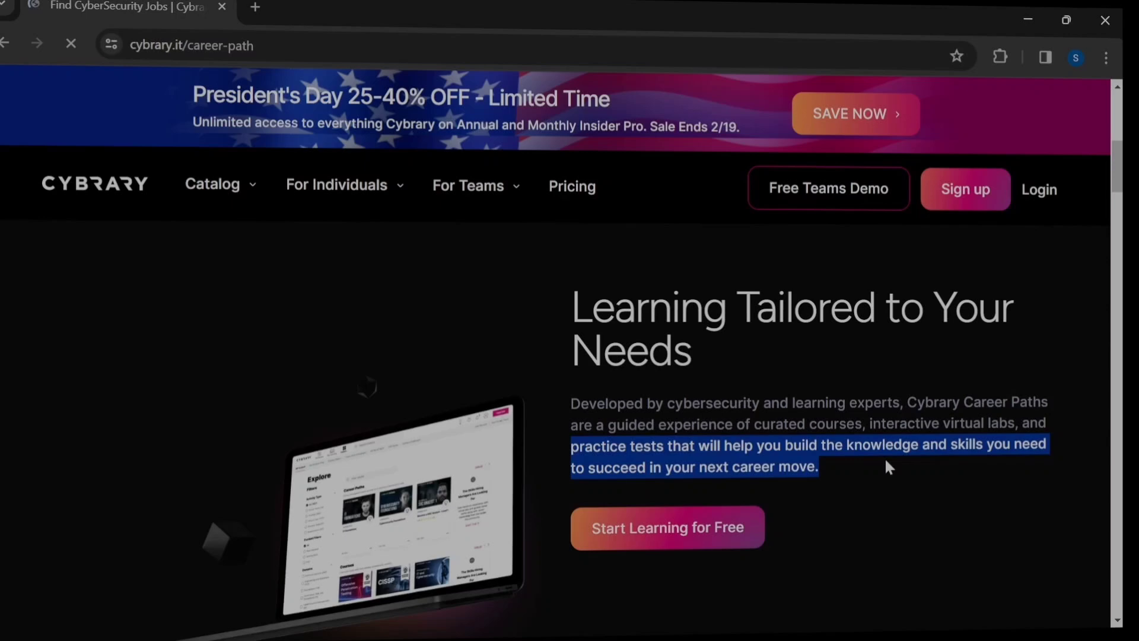
scroll(783, 485, "down", 1)
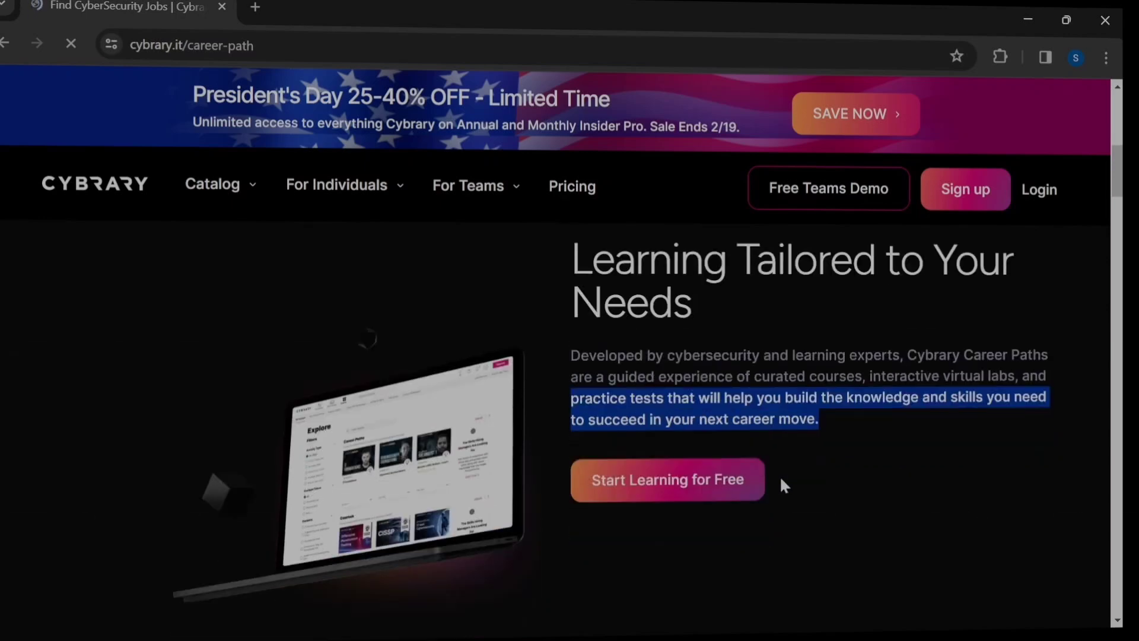
scroll(779, 476, "down", 5)
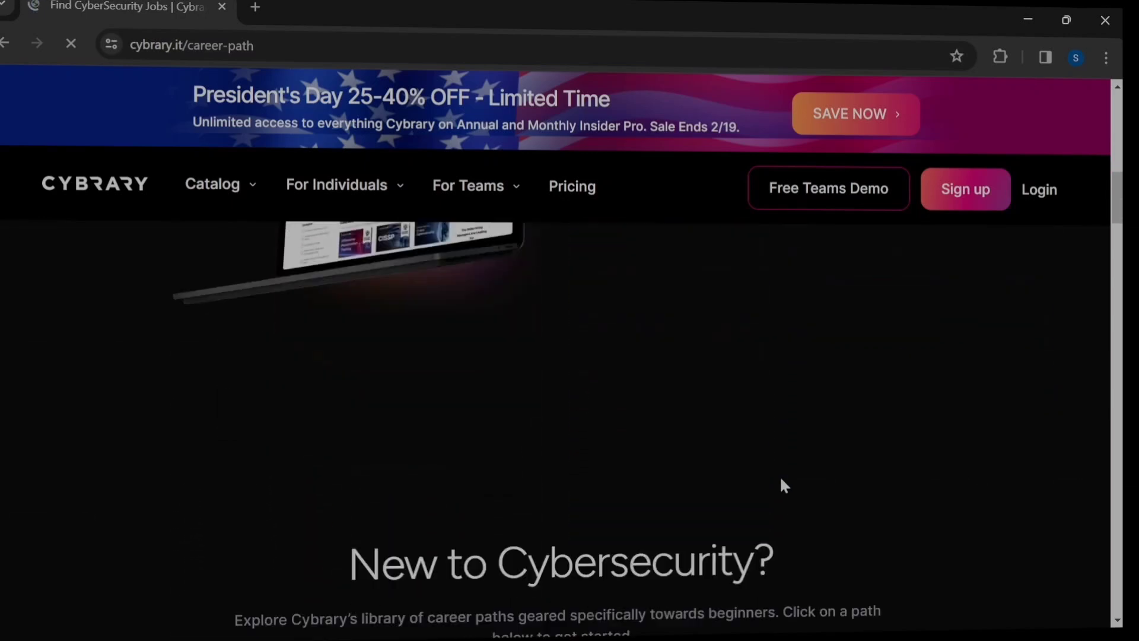
scroll(780, 476, "down", 3)
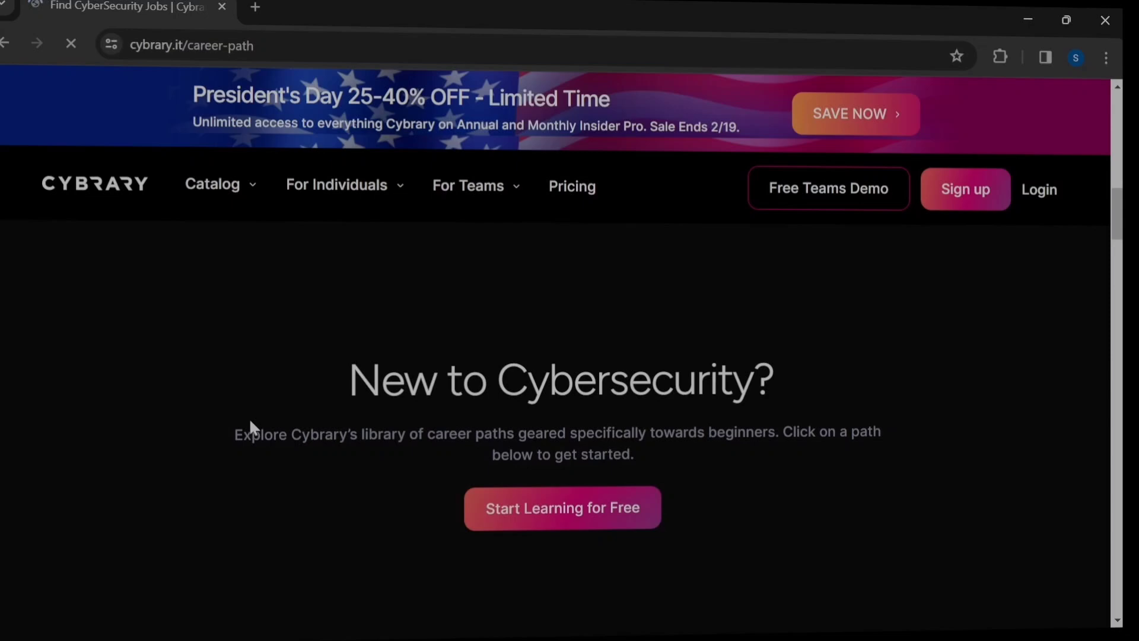
left_click_drag(230, 434, 521, 455)
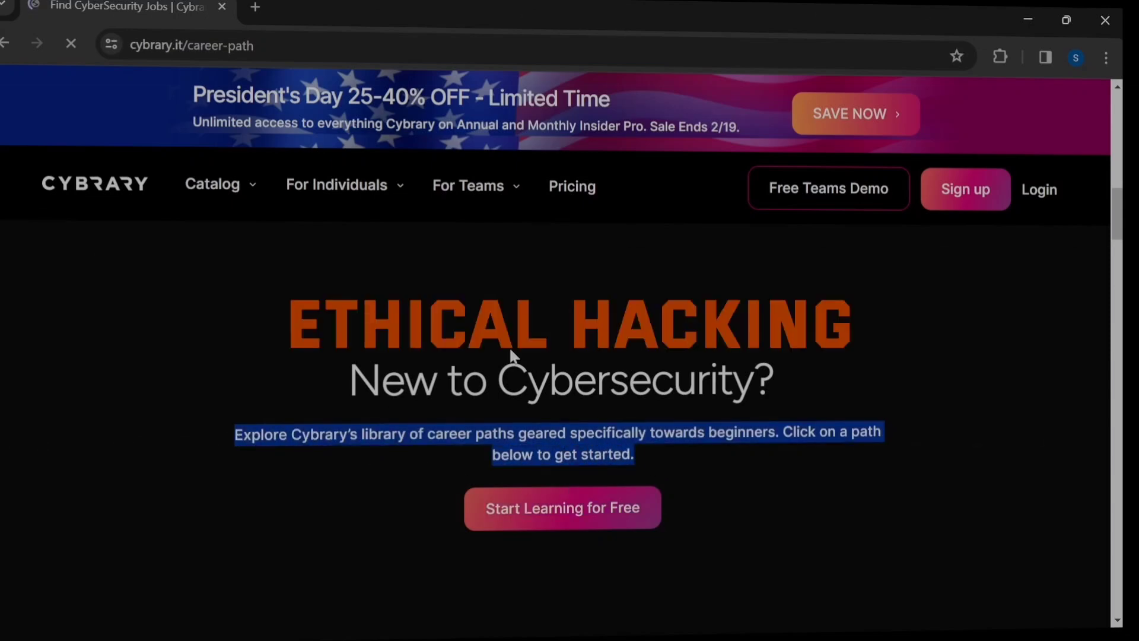
scroll(602, 390, "down", 4)
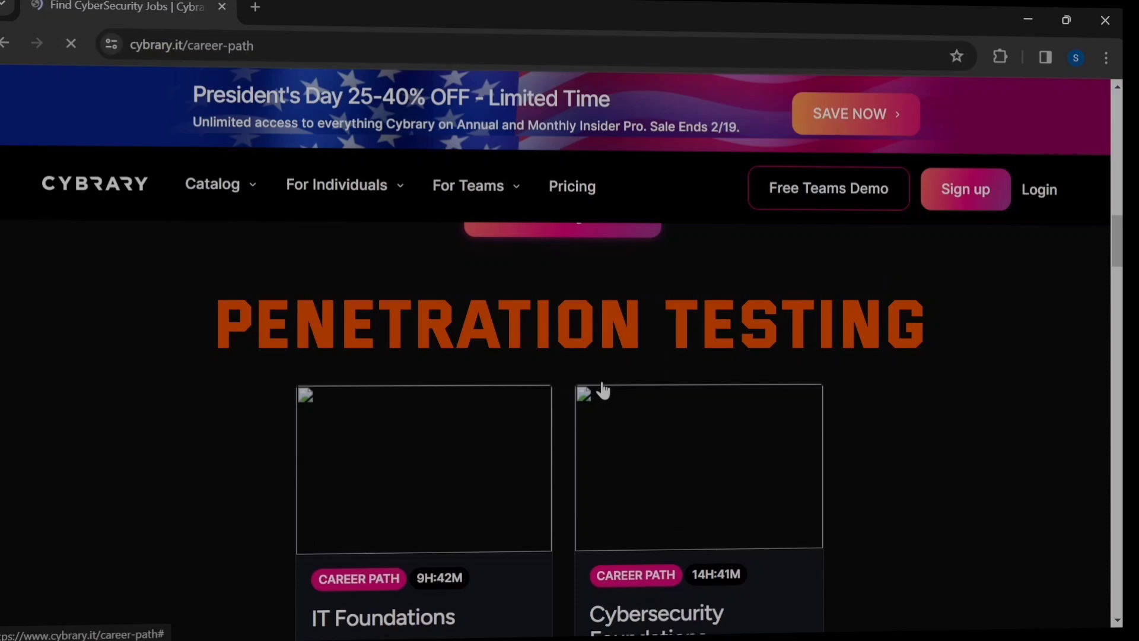
scroll(602, 390, "down", 2)
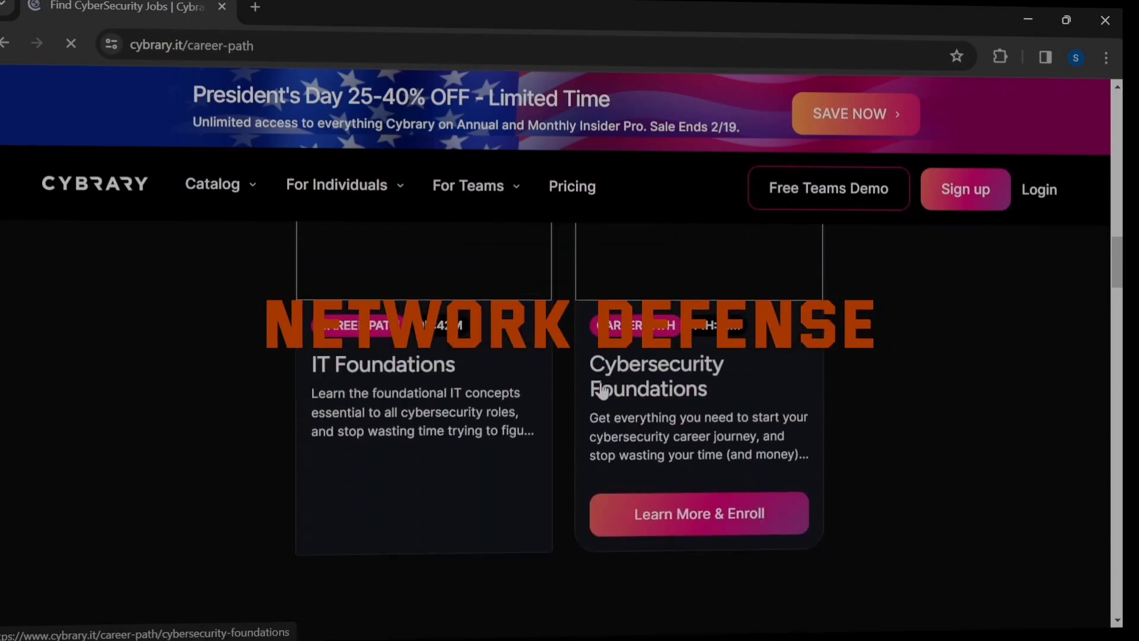
scroll(602, 390, "down", 3)
scroll(602, 389, "down", 3)
scroll(602, 389, "down", 2)
scroll(601, 389, "down", 2)
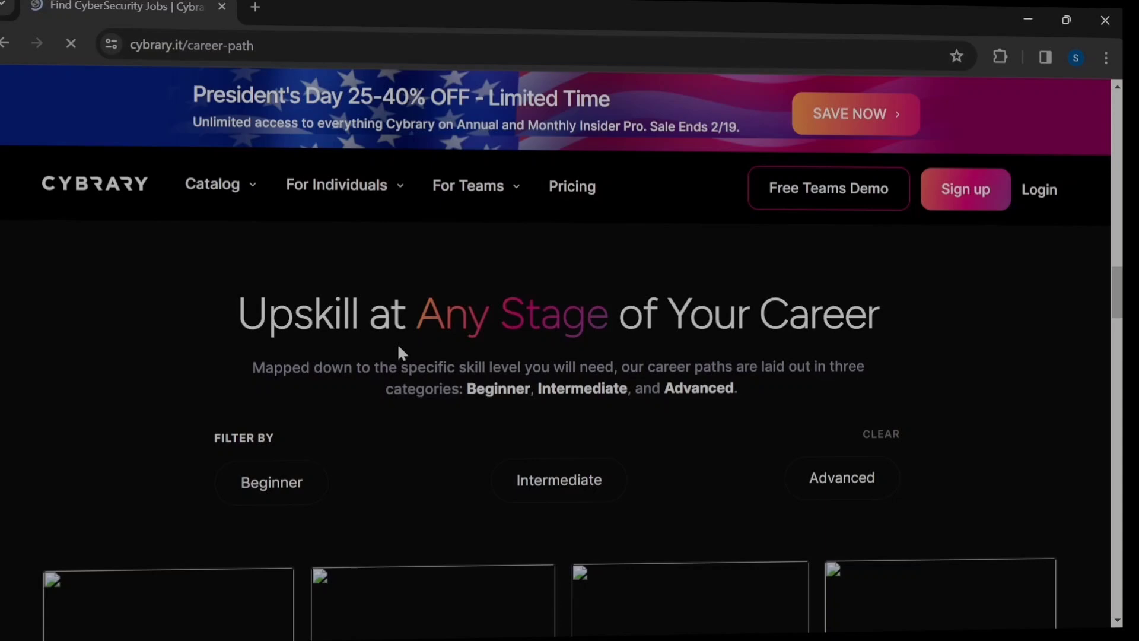
scroll(397, 343, "down", 3)
scroll(397, 343, "up", 8)
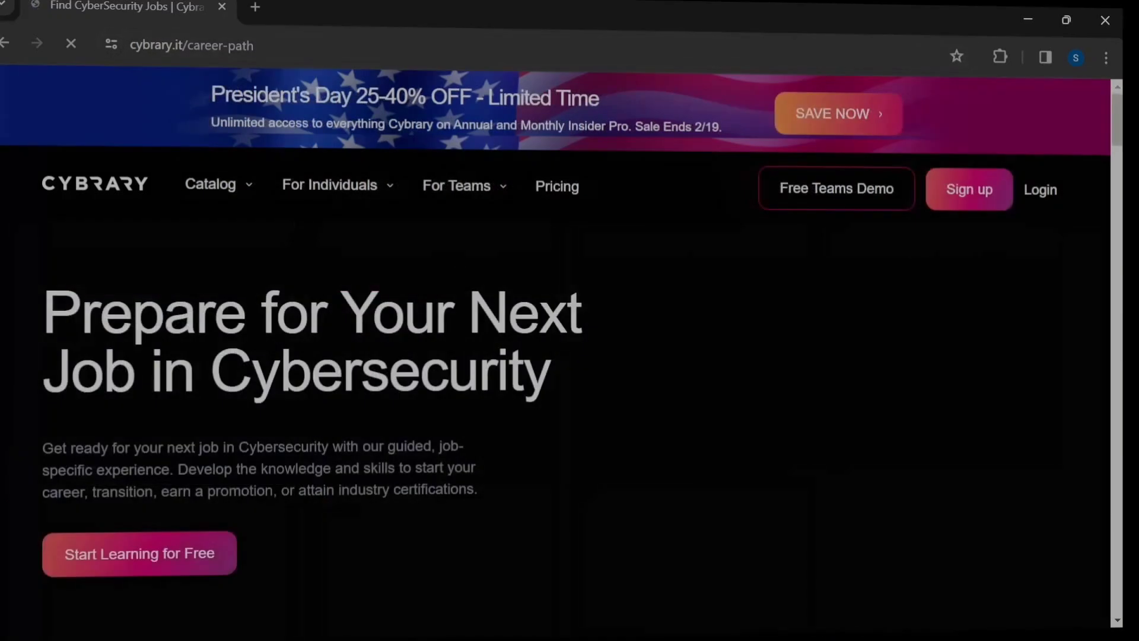
left_click_drag(41, 303, 650, 411)
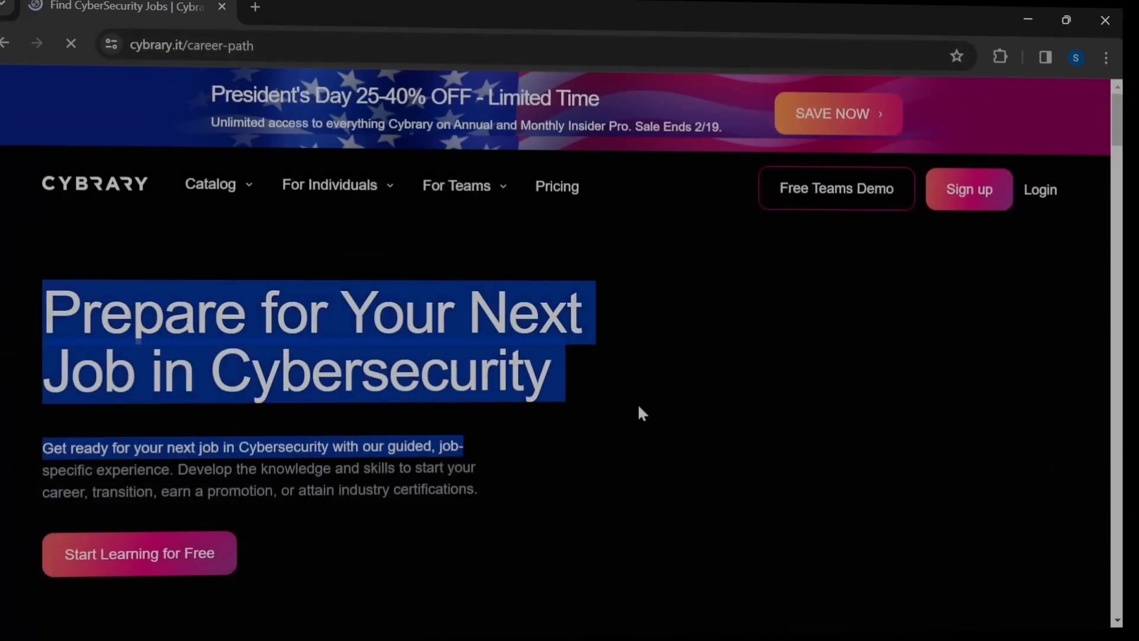
scroll(650, 412, "down", 1)
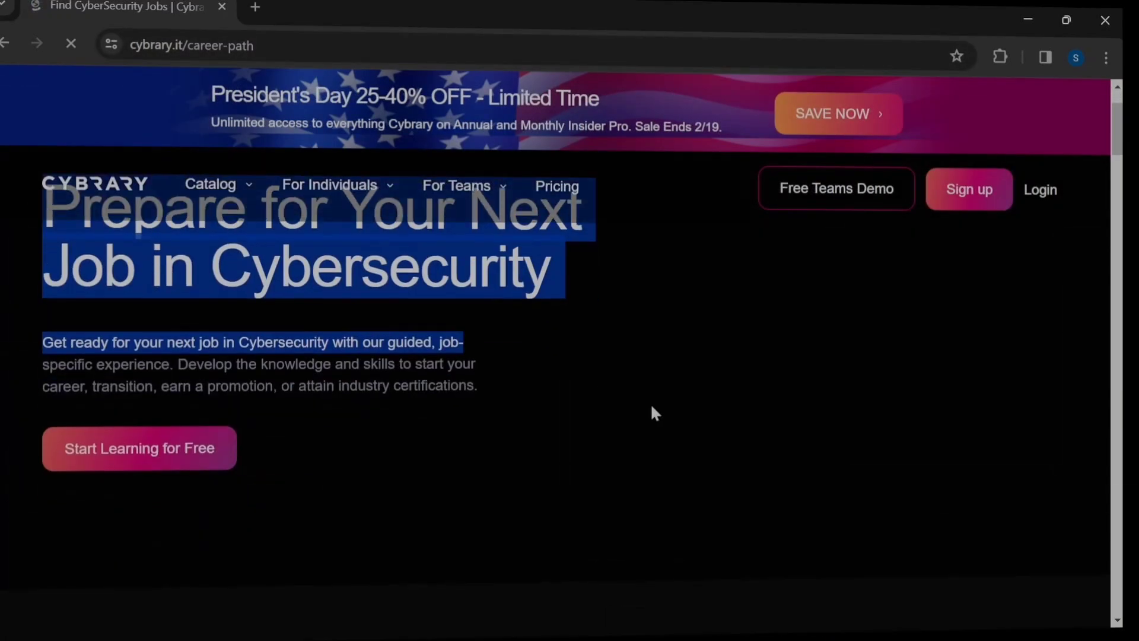
Scroll past the Learning Tailored and New to Cybersecurity cards to Upskill at Any Stage.
left_click(14, 324)
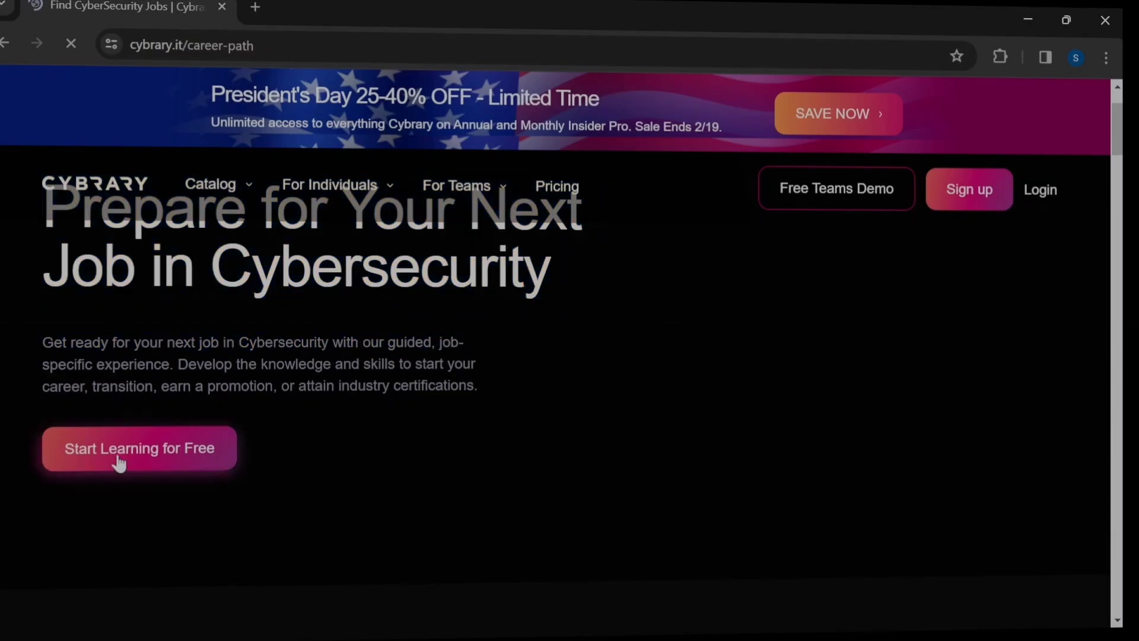
scroll(395, 444, "down", 3)
scroll(395, 443, "down", 2)
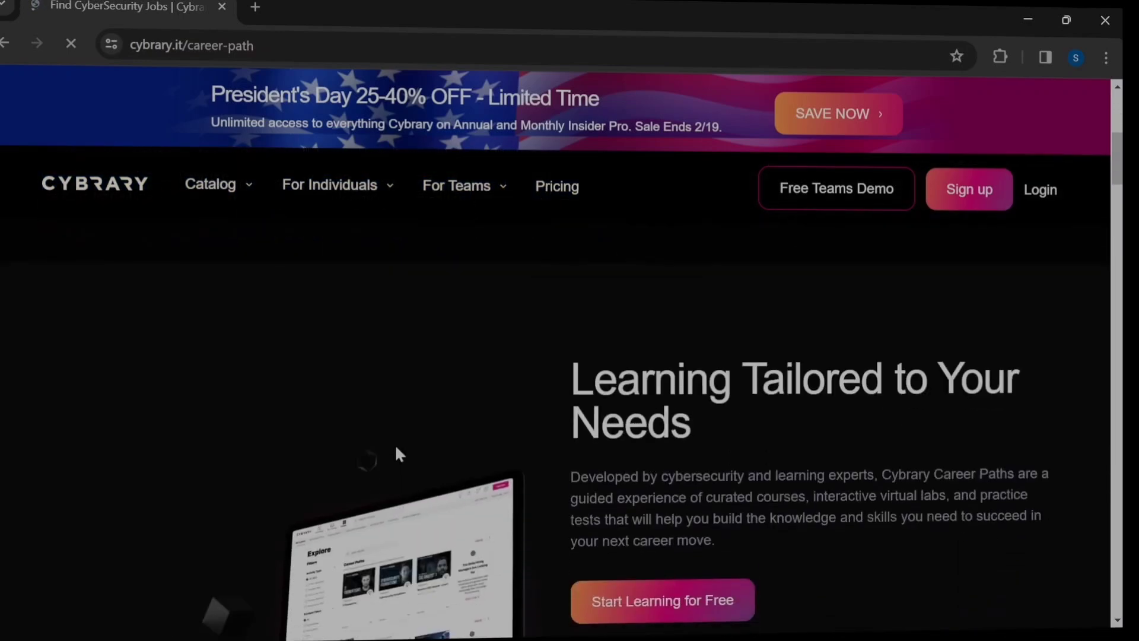
scroll(494, 404, "down", 2)
scroll(493, 404, "down", 3)
scroll(494, 404, "down", 2)
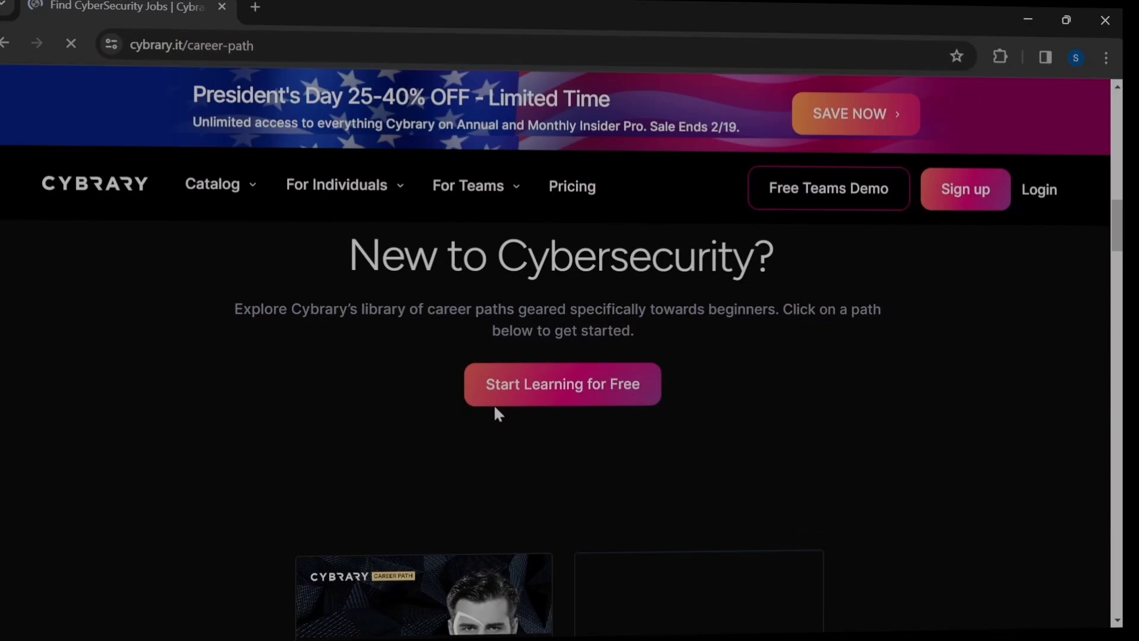
scroll(494, 404, "down", 3)
scroll(493, 404, "down", 1)
scroll(370, 392, "down", 2)
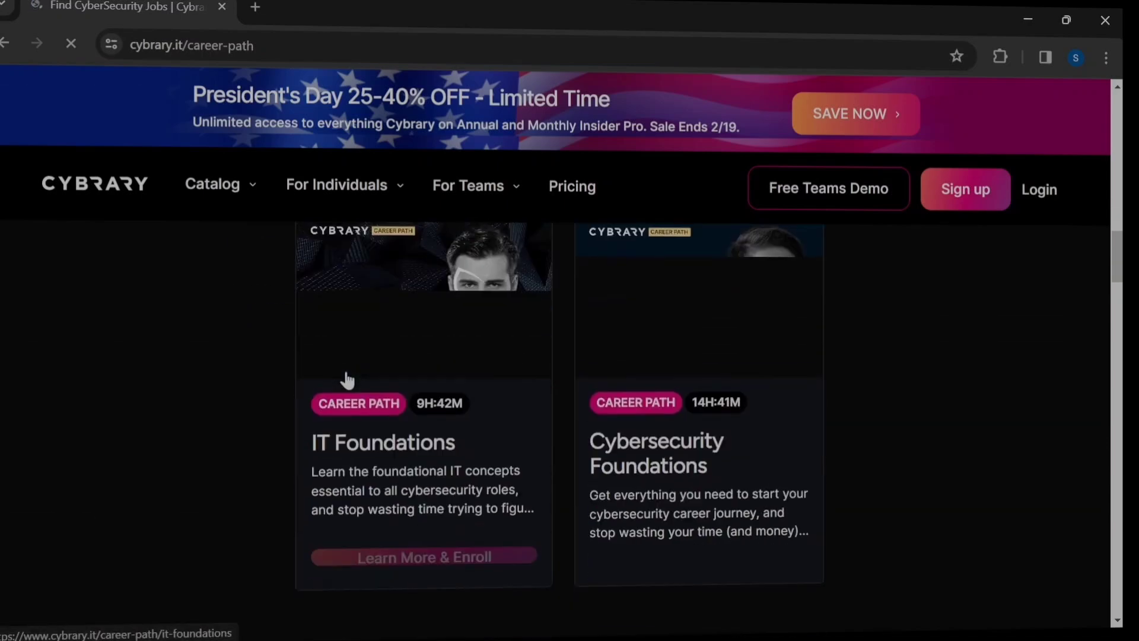
scroll(403, 445, "down", 1)
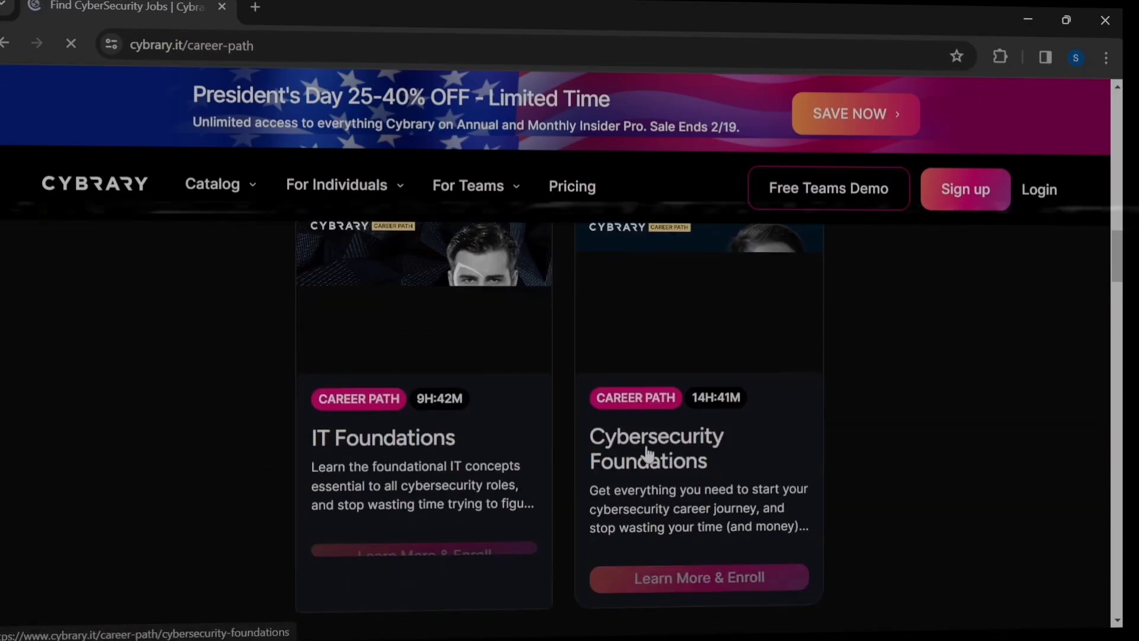
scroll(650, 455, "down", 3)
scroll(650, 454, "down", 3)
scroll(356, 357, "down", 1)
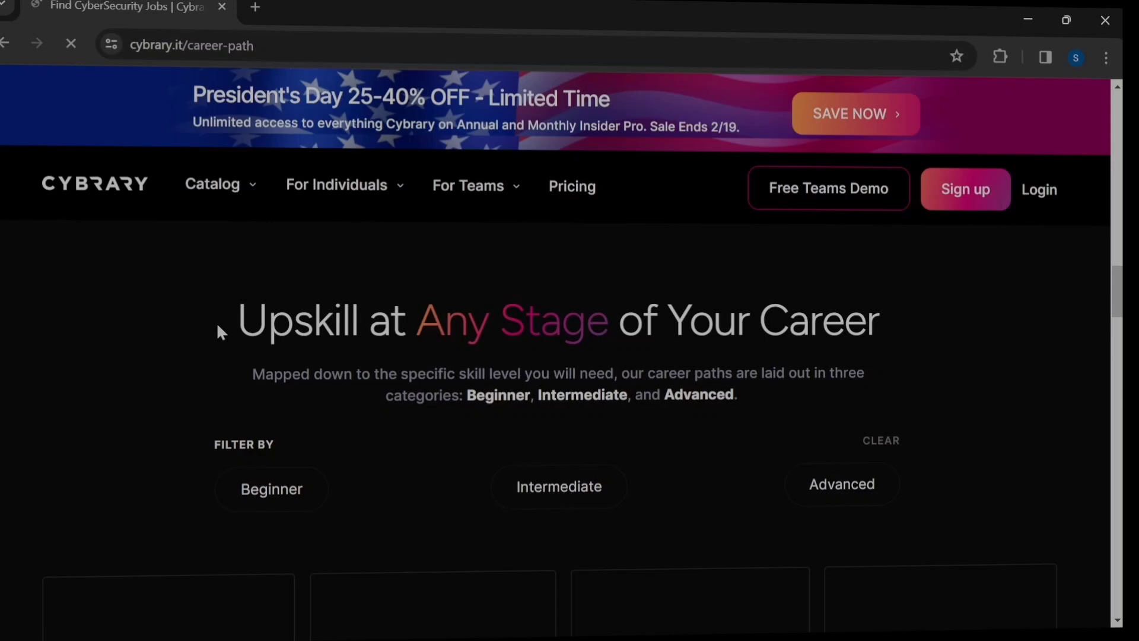
scroll(216, 322, "down", 1)
left_click_drag(183, 326, 348, 367)
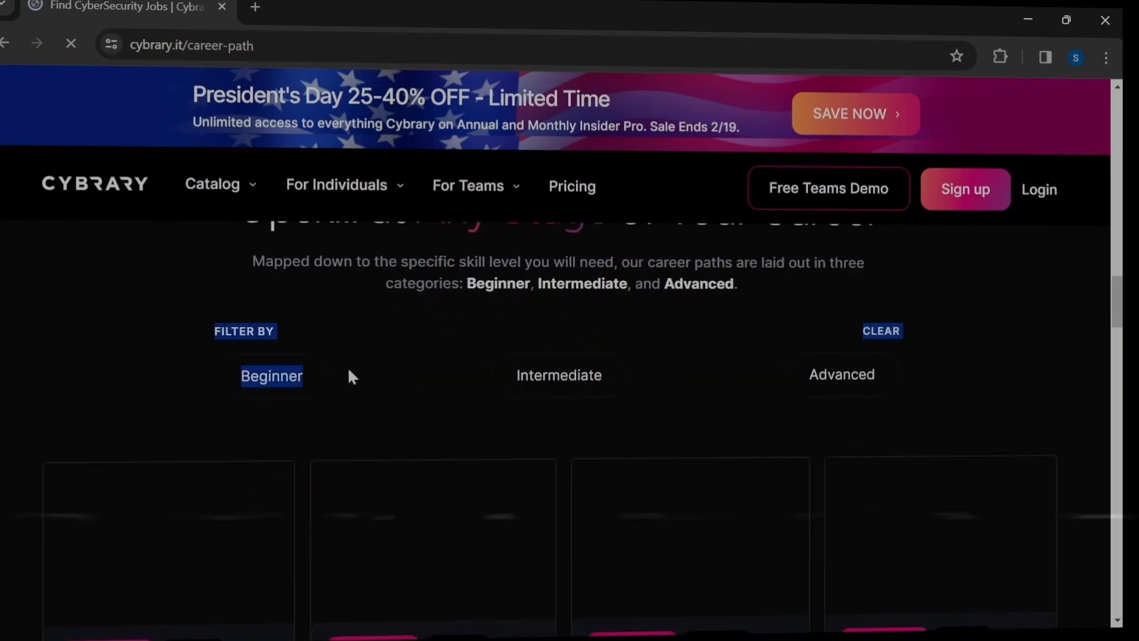
Highlight the Intermediate and other skill-level filter options, then open career paths page 2.
left_click(453, 349)
double_click(559, 375)
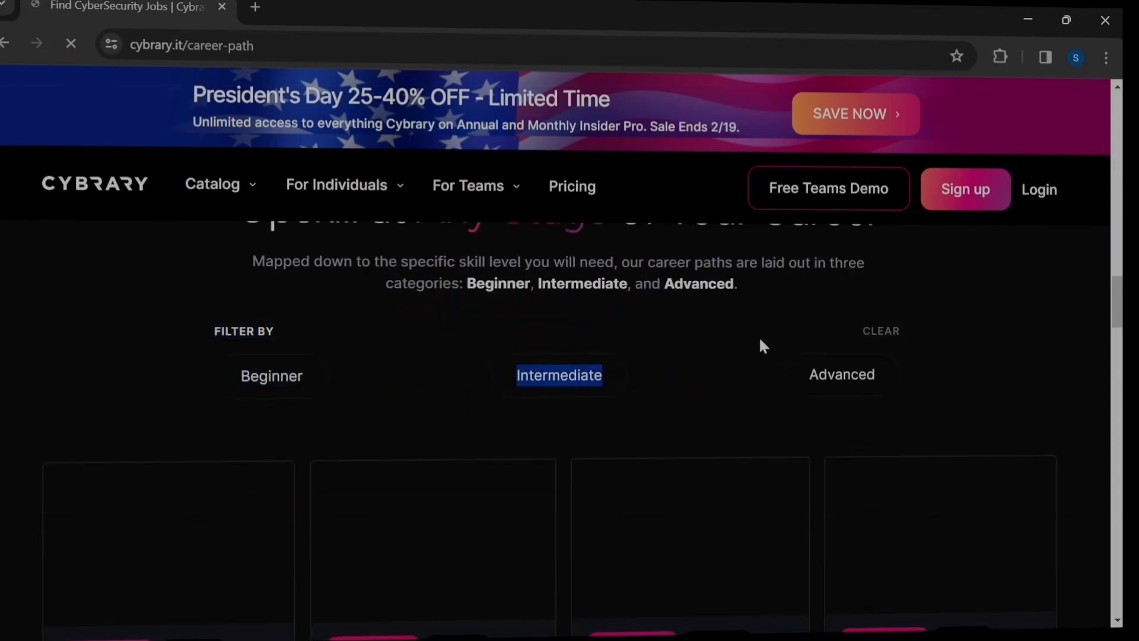
left_click_drag(677, 393, 902, 382)
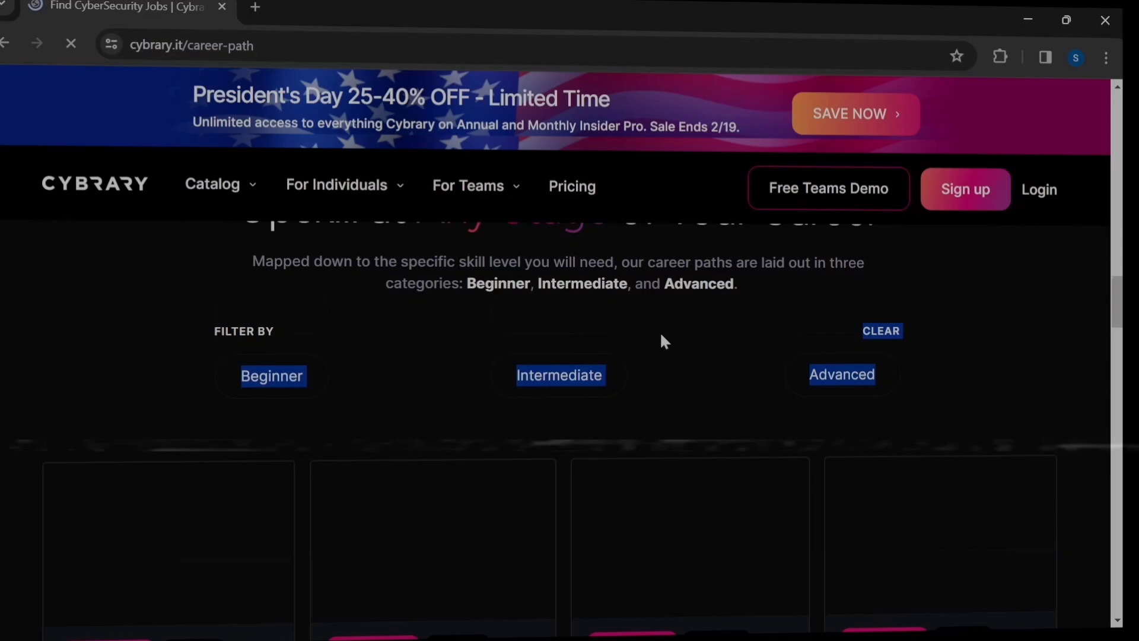
scroll(660, 331, "down", 3)
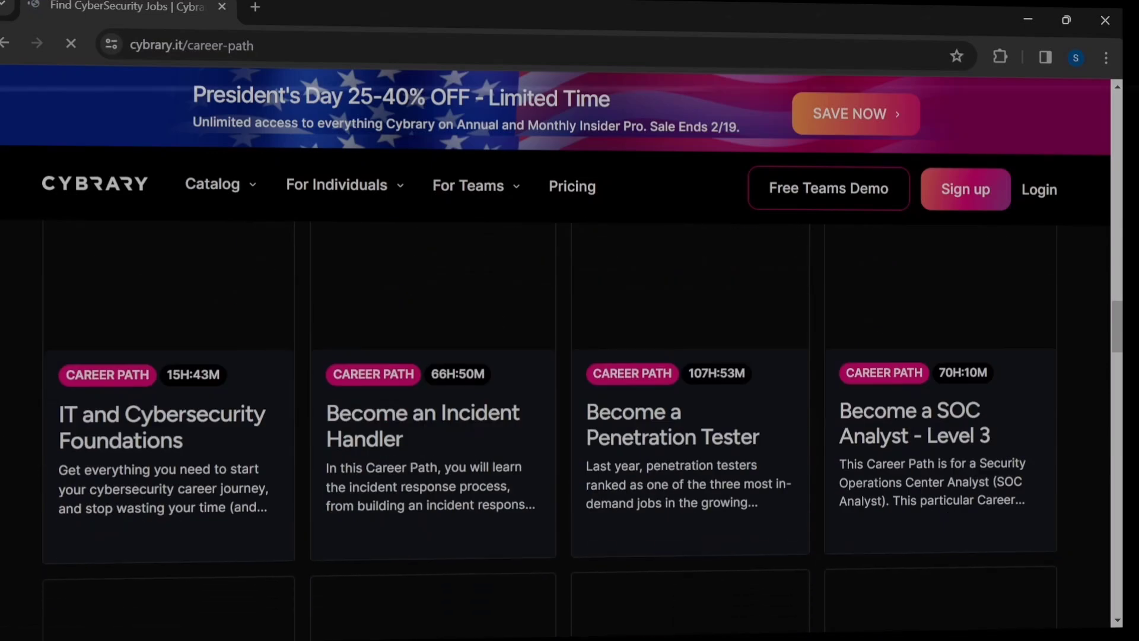
scroll(569, 356, "down", 2)
scroll(569, 356, "down", 2)
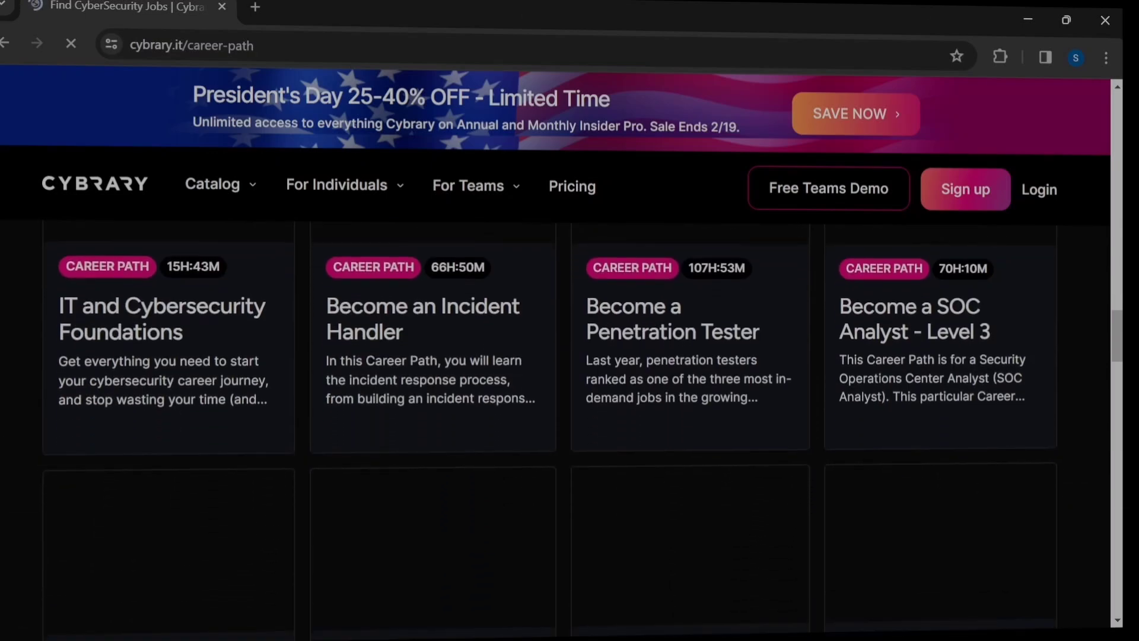
scroll(569, 356, "down", 2)
scroll(570, 356, "down", 2)
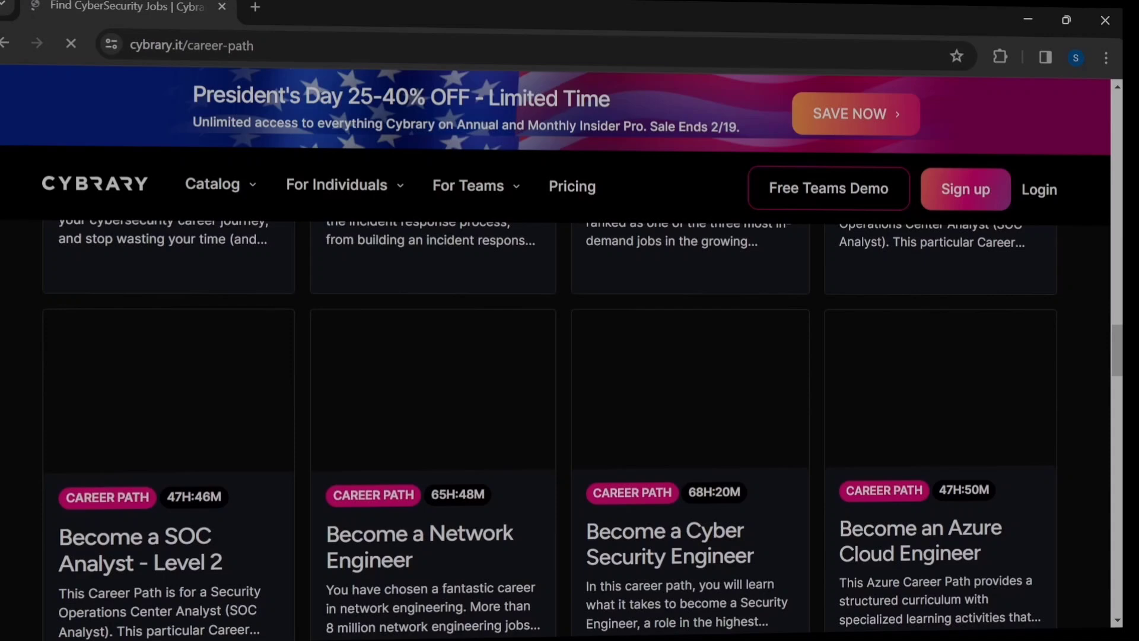
scroll(570, 356, "down", 2)
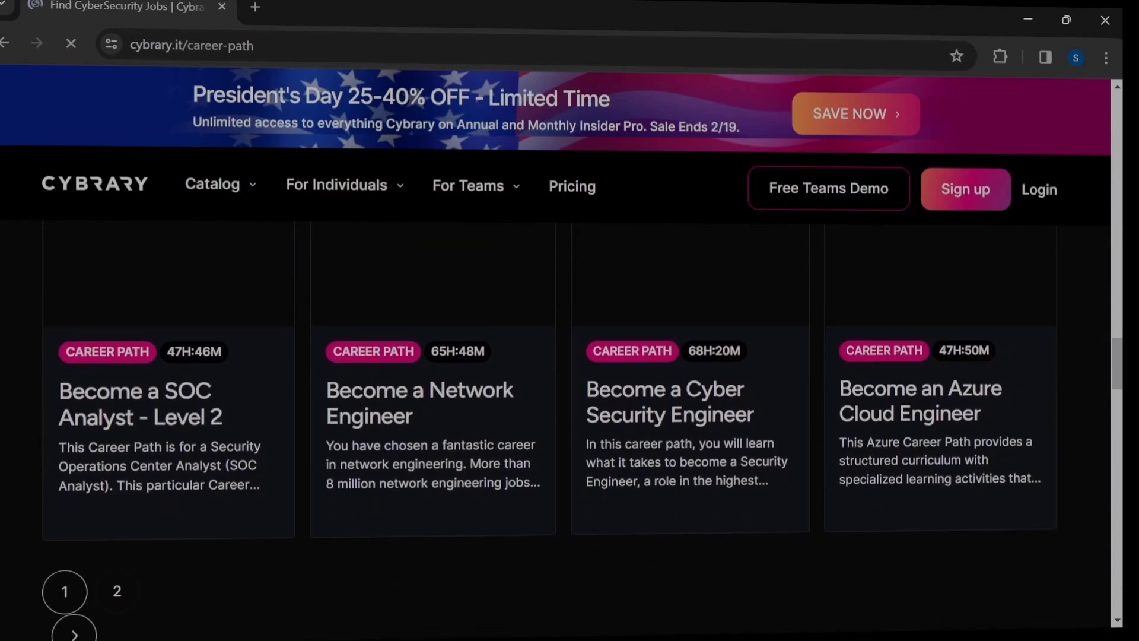
left_click(116, 588)
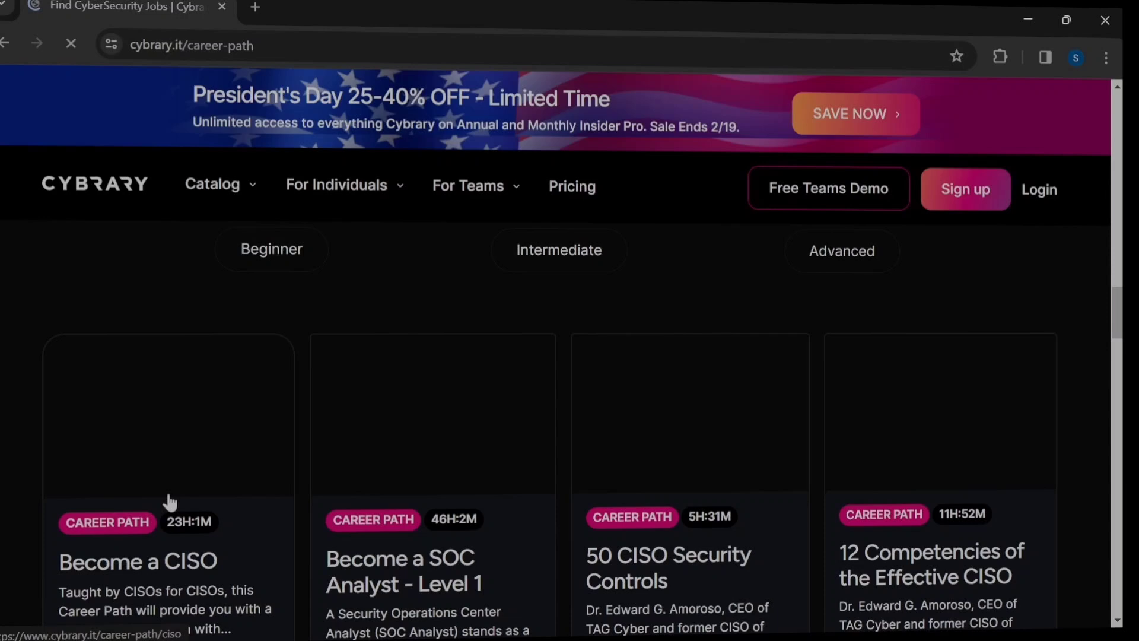
scroll(170, 502, "down", 2)
scroll(169, 502, "down", 2)
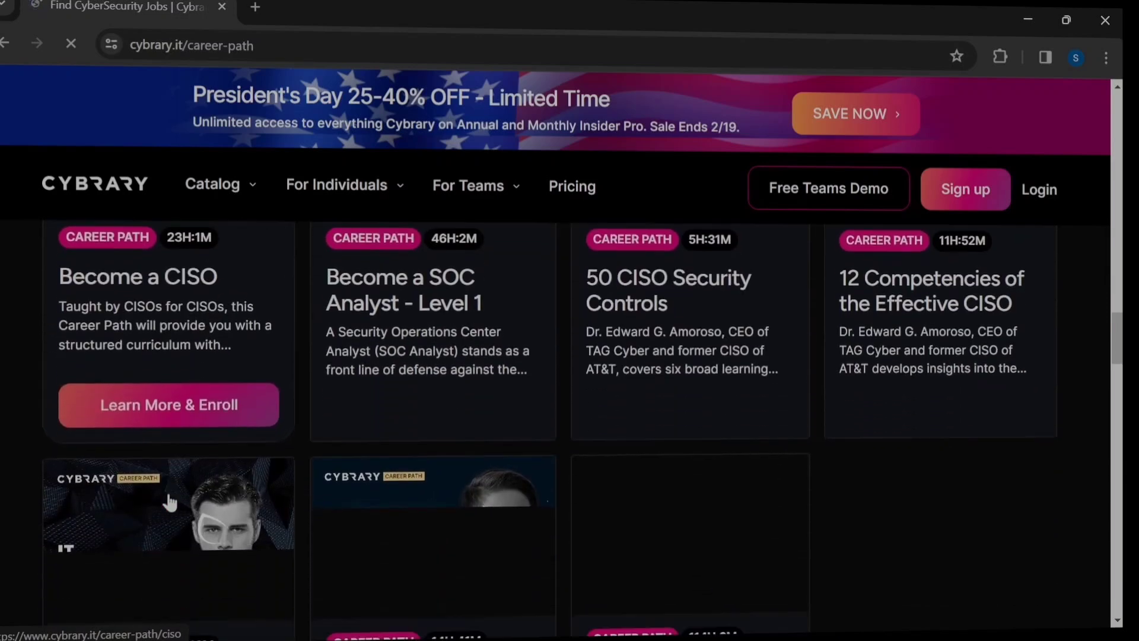
scroll(169, 503, "down", 3)
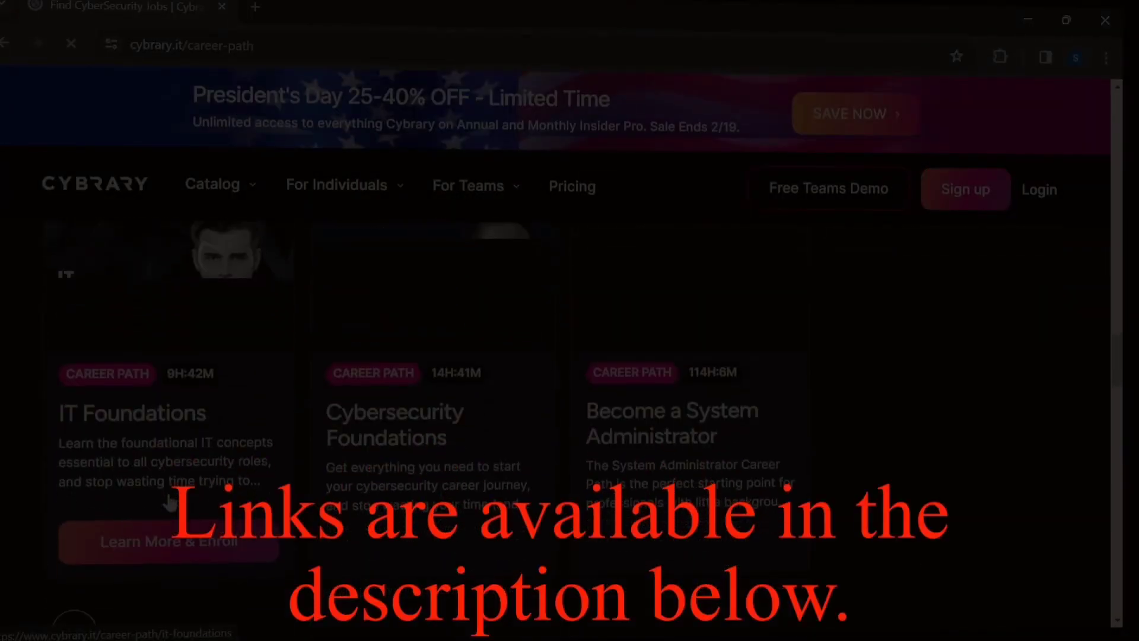
left_click(169, 503)
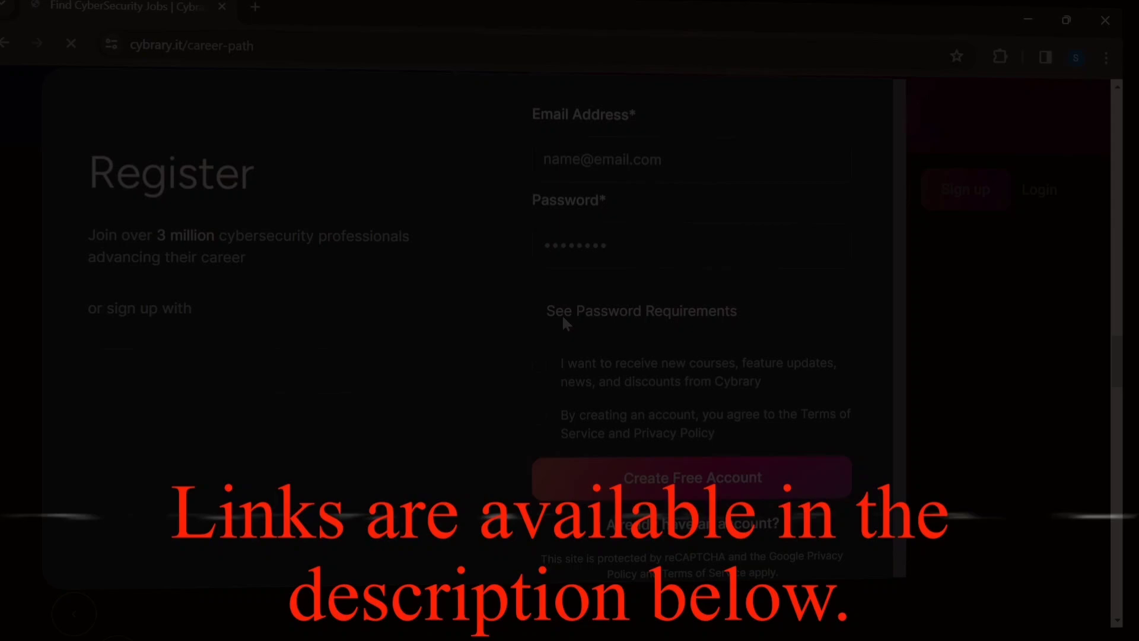
left_click(960, 385)
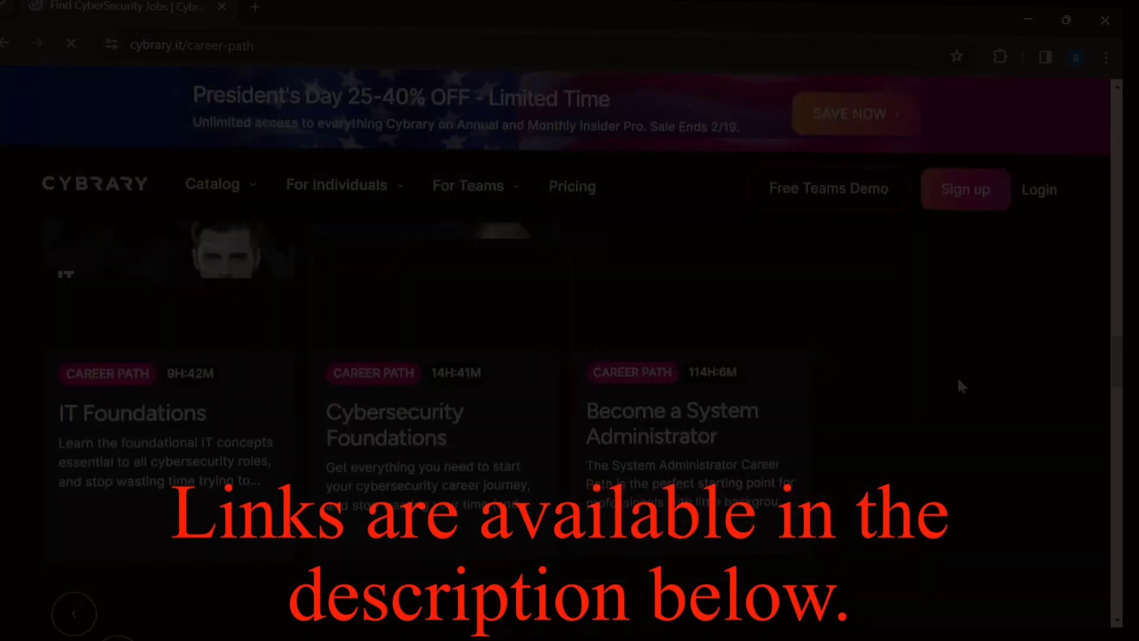